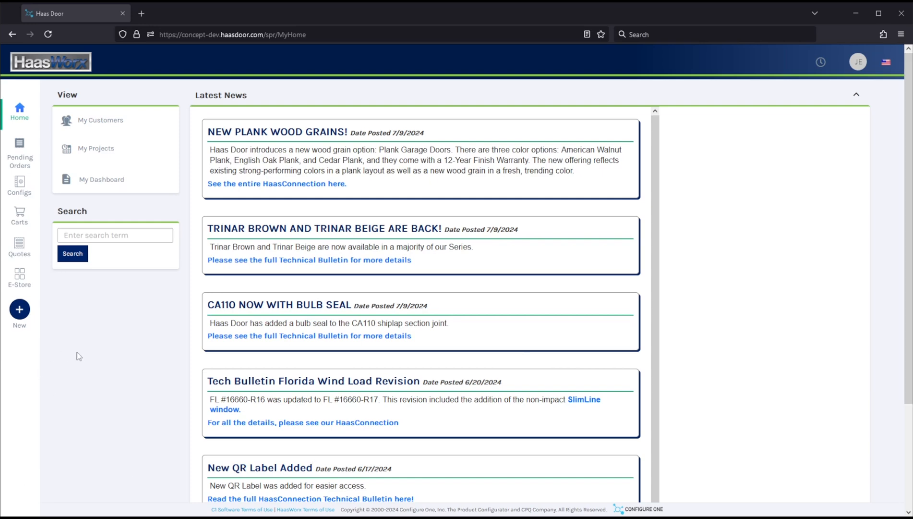
# Start a new quote and enter hello! as the quote name
pyautogui.click(27, 316)
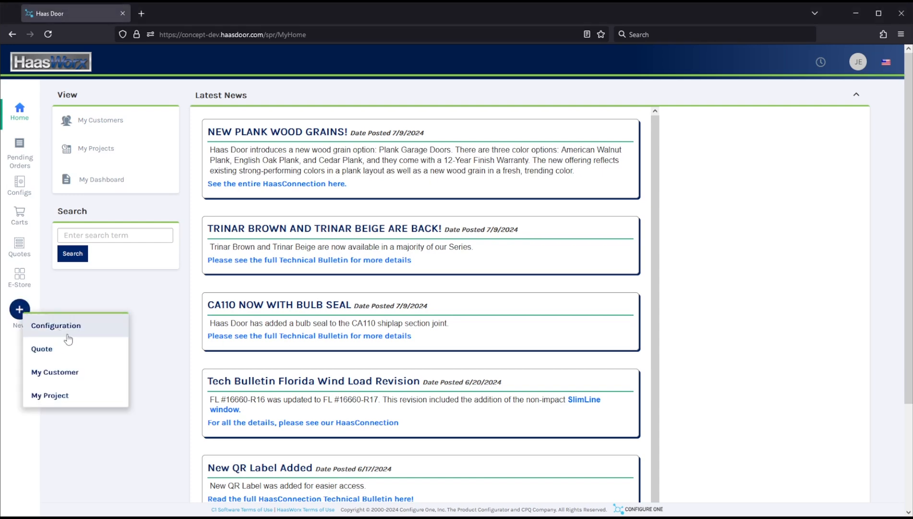
pyautogui.click(83, 355)
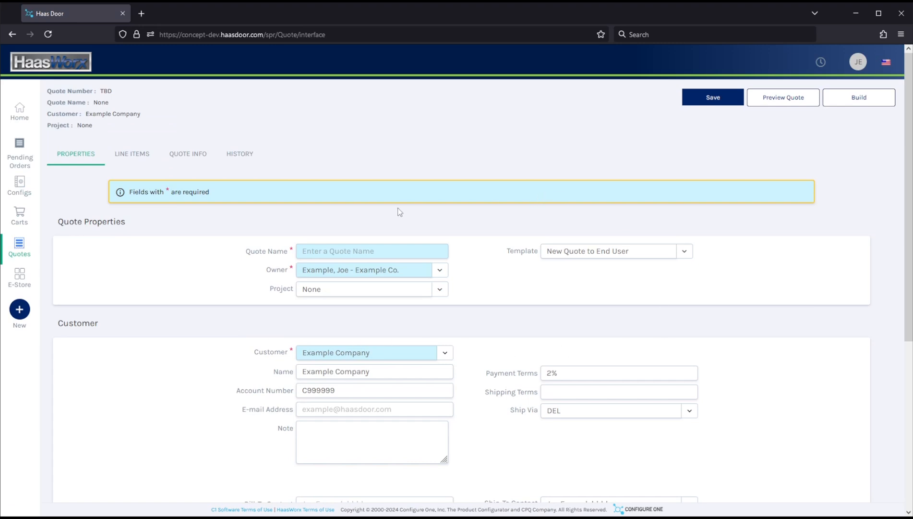
pyautogui.click(353, 251)
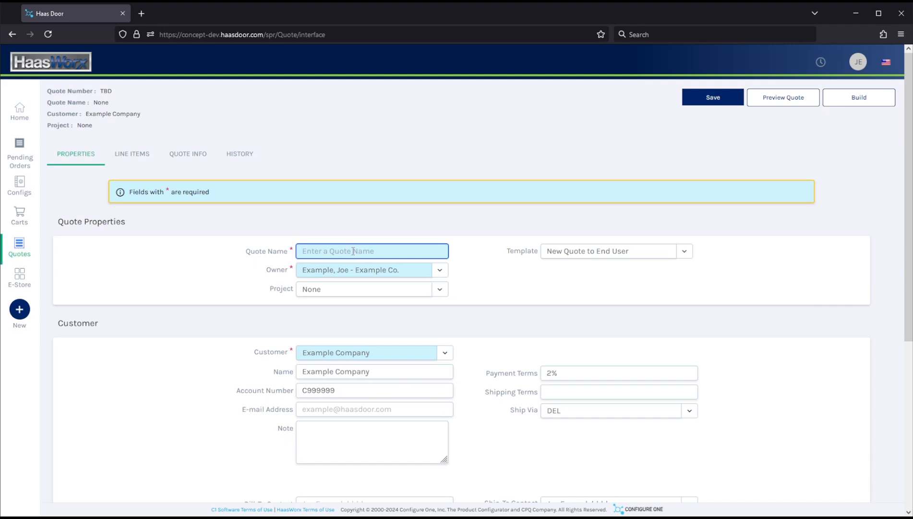
pyautogui.write('hello!')
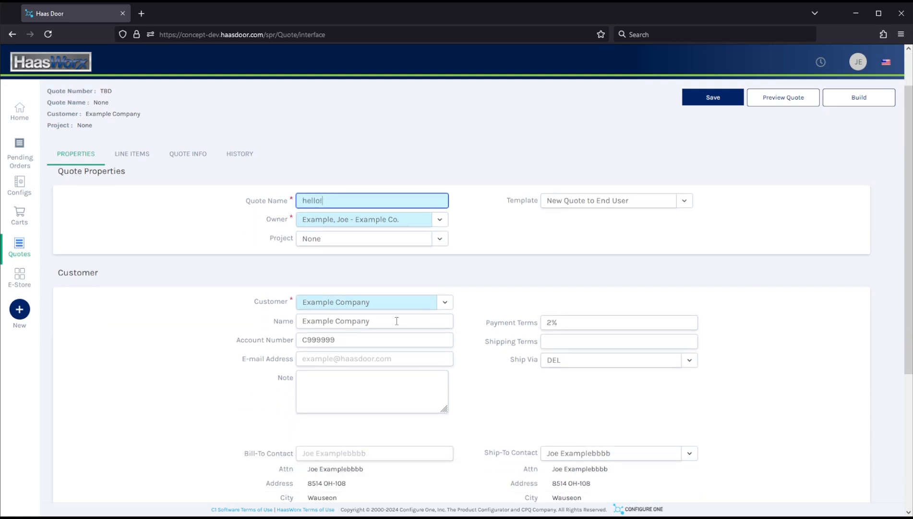
# Set the Ship-To Contact to the customer's primary contact
pyautogui.scroll(-3, 397, 320)
pyautogui.scroll(-1, 445, 334)
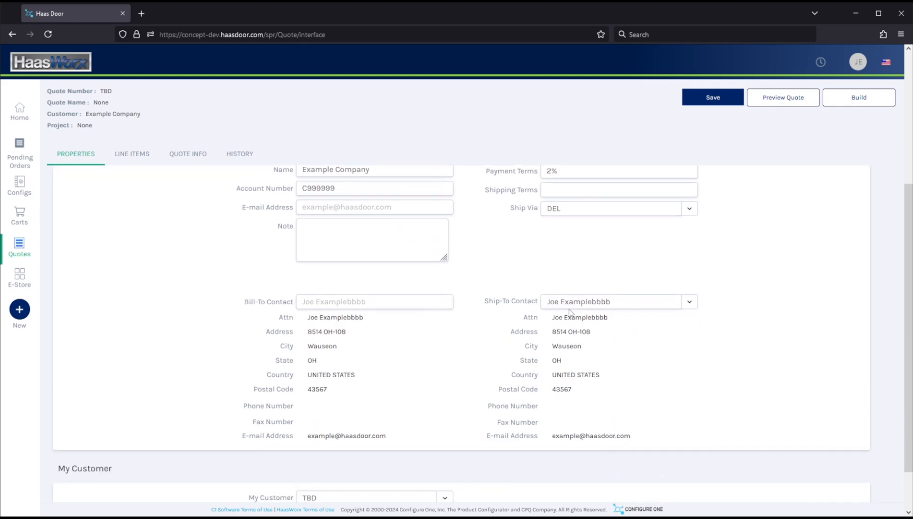
pyautogui.click(557, 301)
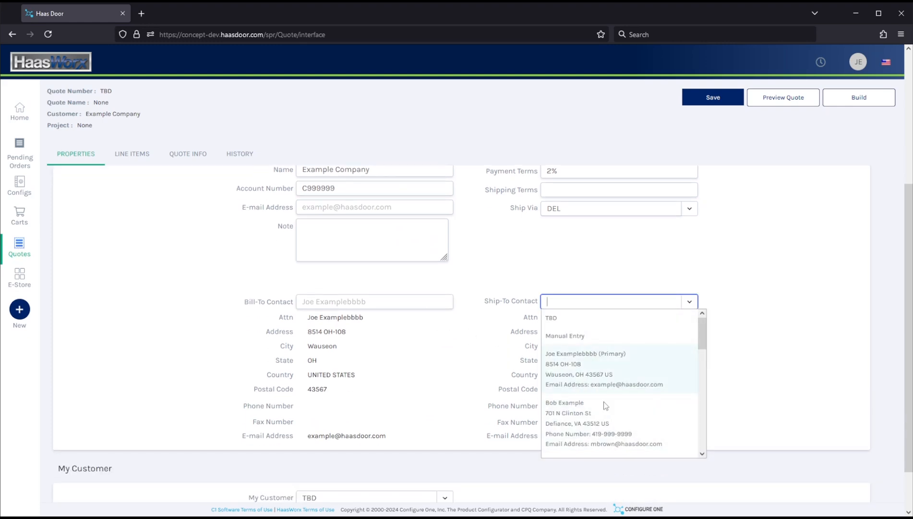
pyautogui.click(578, 369)
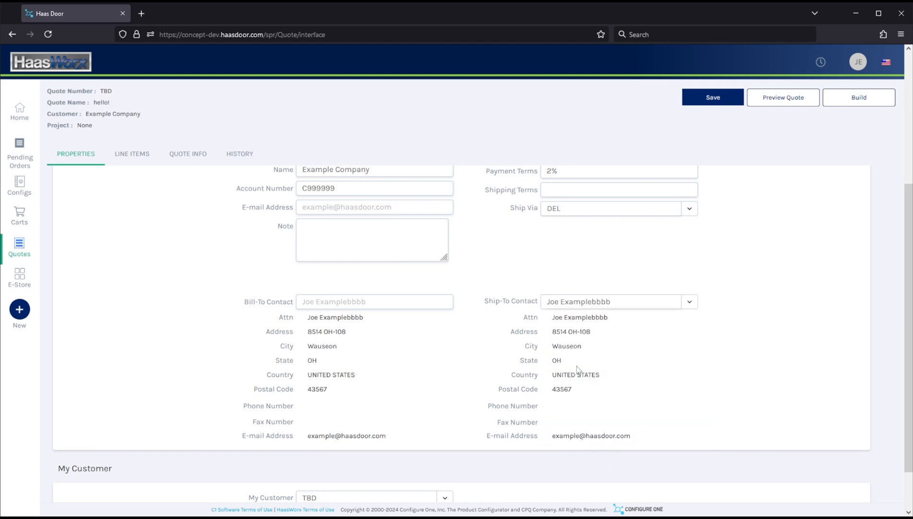
# Open the quote's line items and add a Configuration line item
pyautogui.scroll(5, 567, 313)
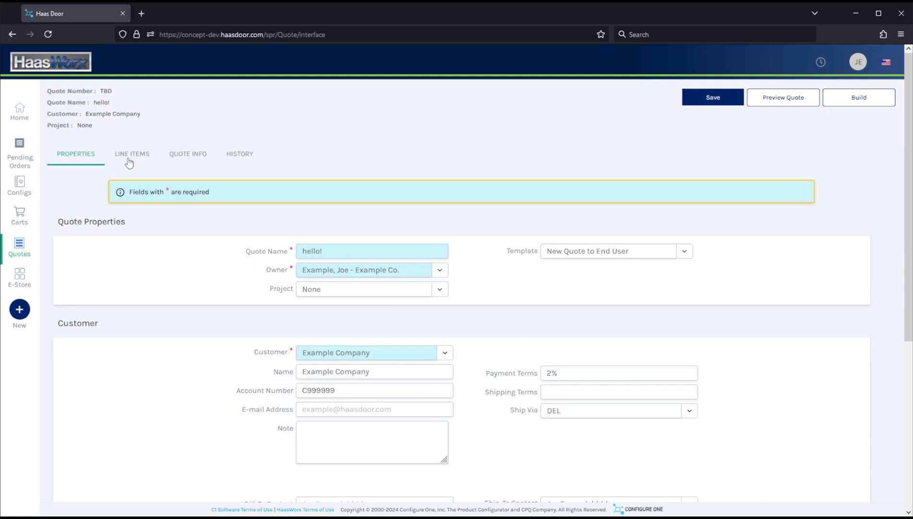
pyautogui.click(129, 159)
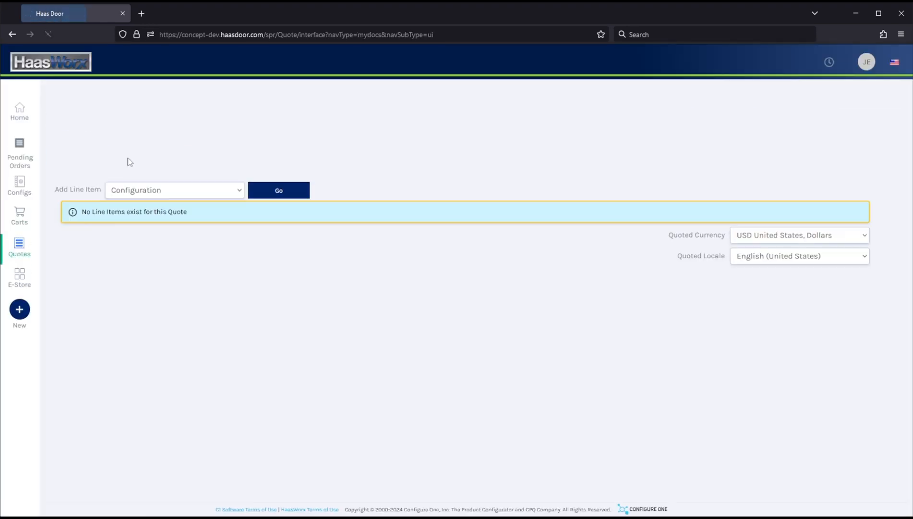
pyautogui.click(140, 193)
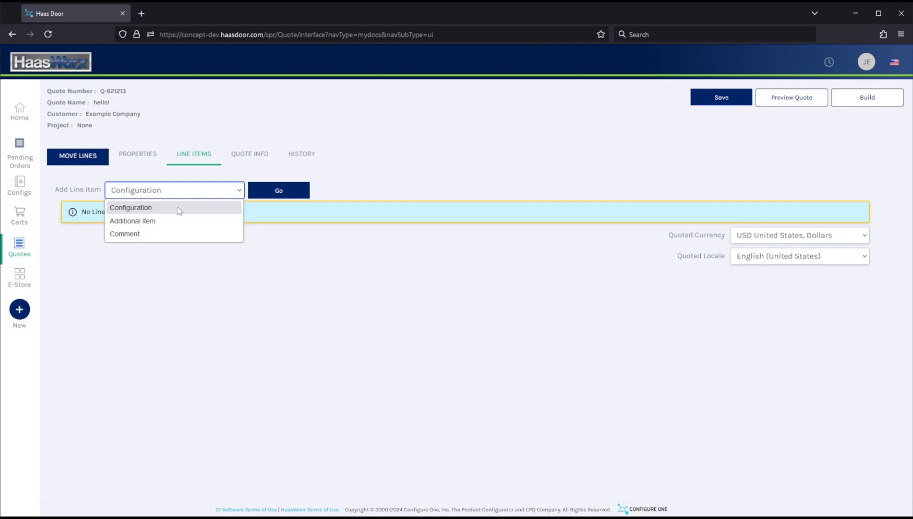
pyautogui.click(175, 209)
pyautogui.click(283, 196)
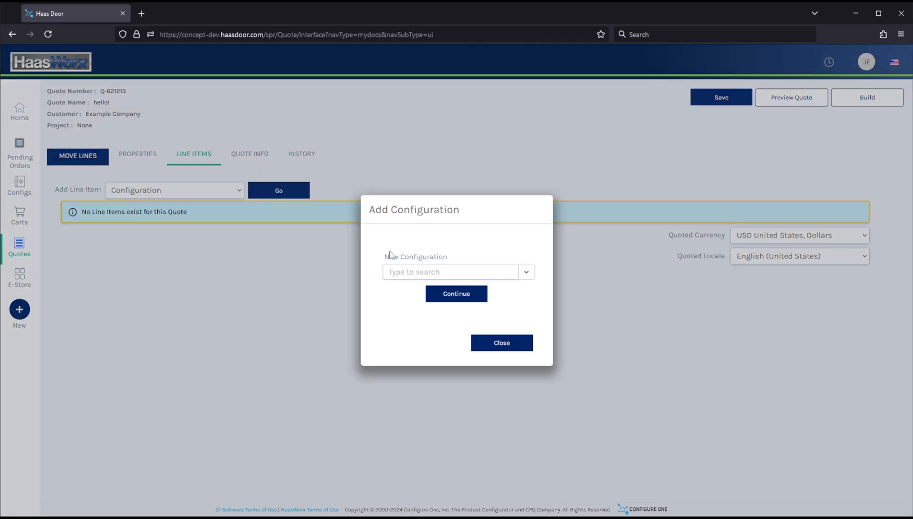
# Choose the (02) RMT-600 SERIES product for the new configuration and continue
pyautogui.click(411, 272)
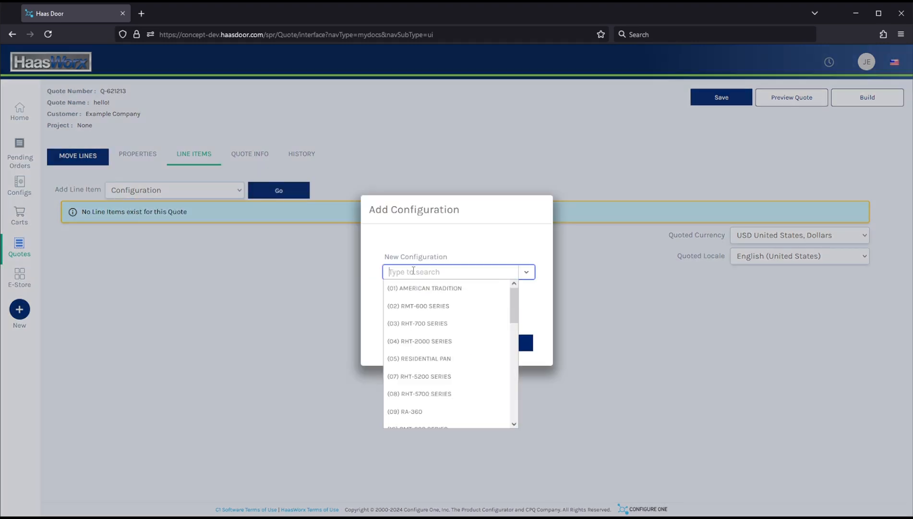
pyautogui.click(414, 308)
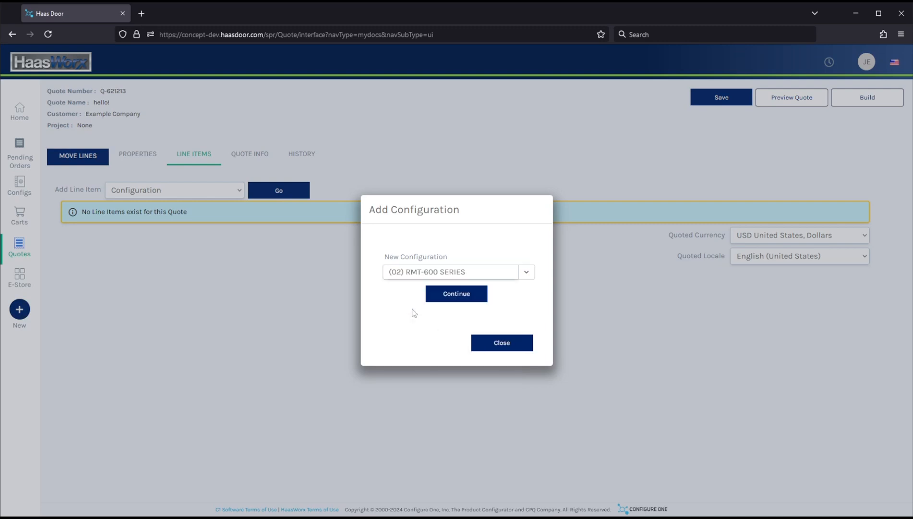
pyautogui.click(451, 296)
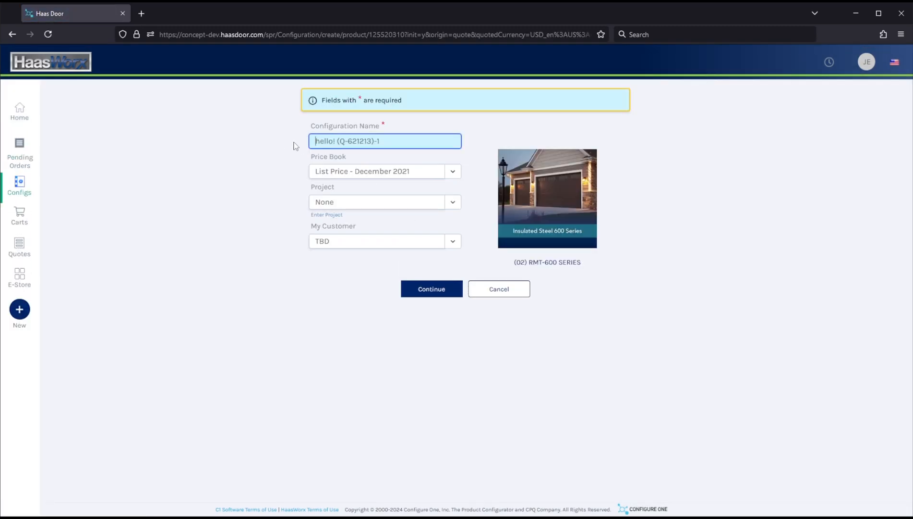
# Rename the configuration to hello! test and continue
pyautogui.tripleClick(338, 142)
pyautogui.moveTo(337, 140); pyautogui.dragTo(442, 140)
pyautogui.write('test')
pyautogui.click(430, 294)
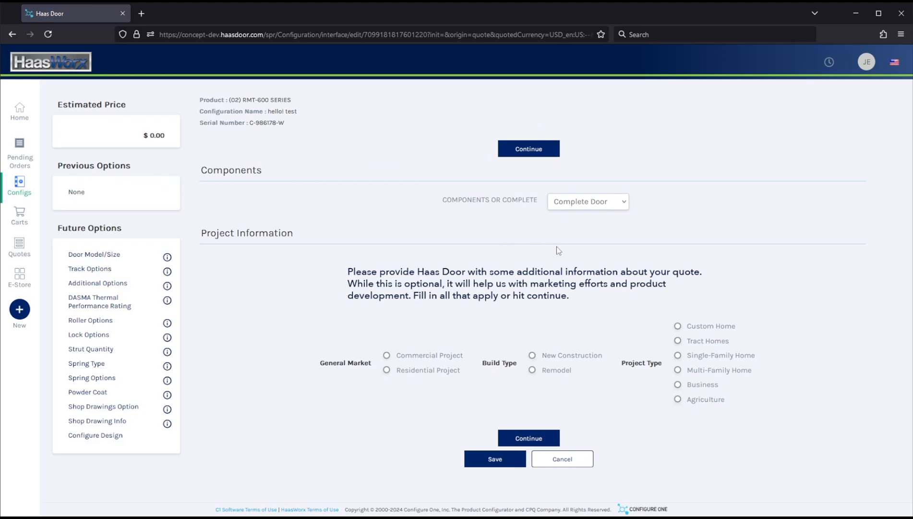
# Keep Complete Door as the components option and continue past the project information
pyautogui.click(618, 203)
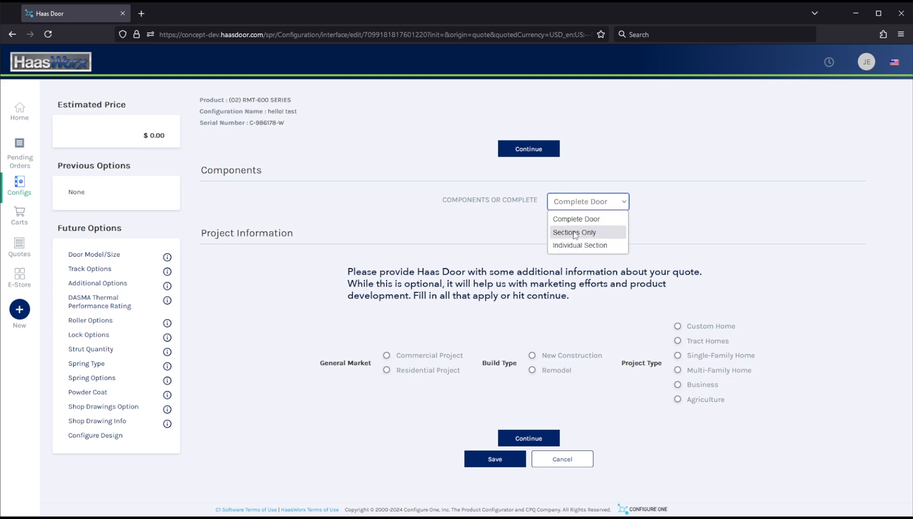
pyautogui.click(598, 219)
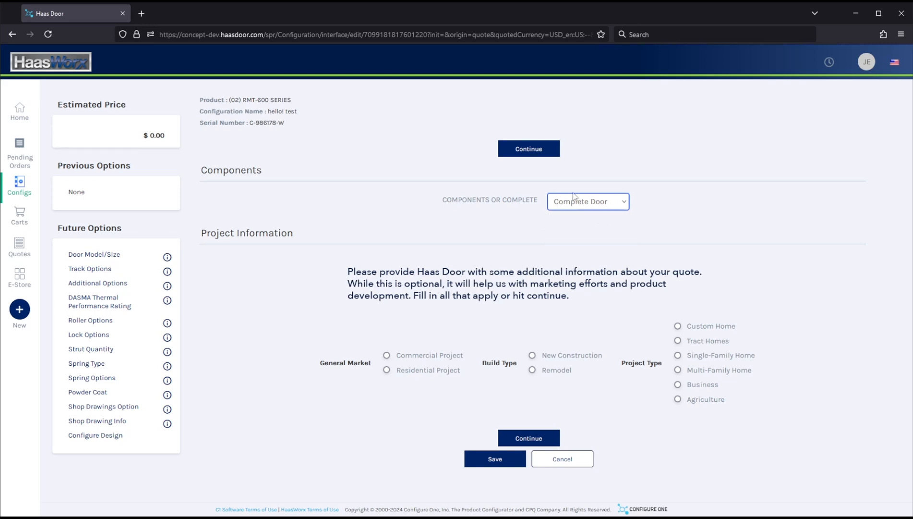
pyautogui.click(525, 152)
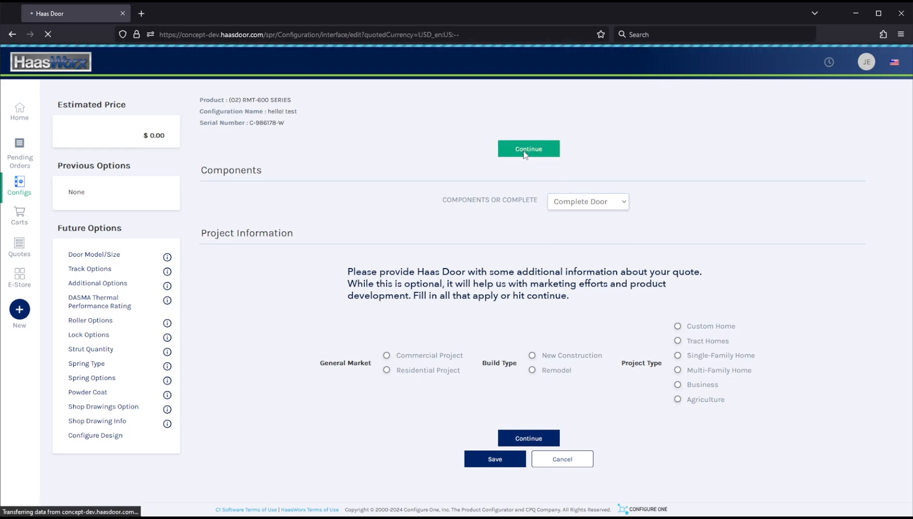
# Select door model RMT-670 Ranch Panel - Ranch Lites and set the door size to 8 ft wide by 7 ft high
pyautogui.click(483, 227)
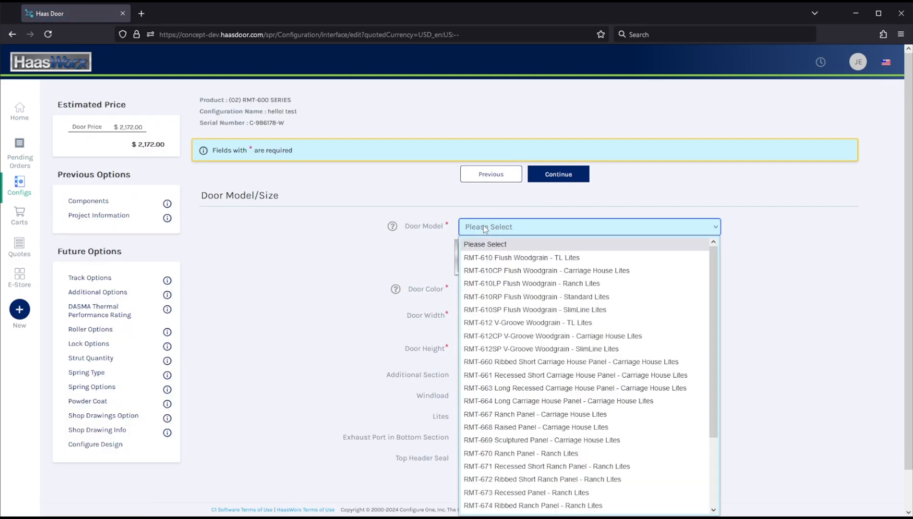
pyautogui.click(529, 453)
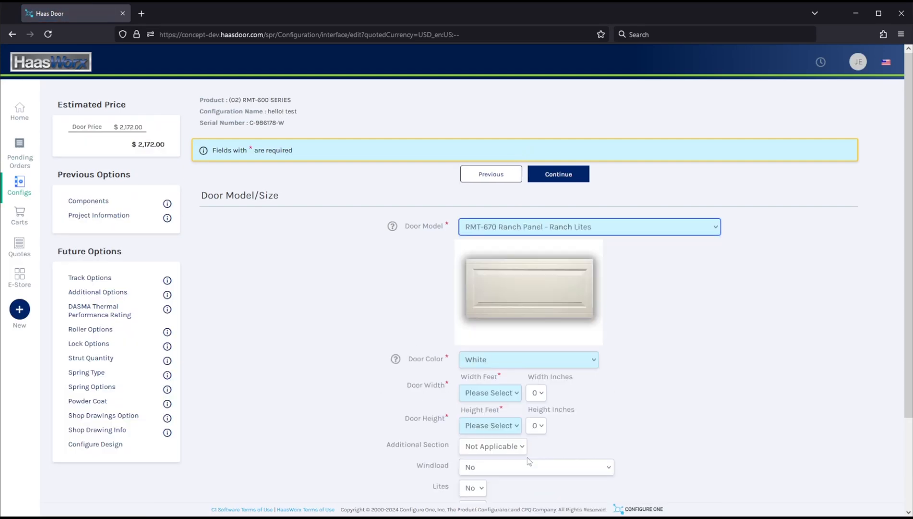
pyautogui.scroll(-3, 500, 336)
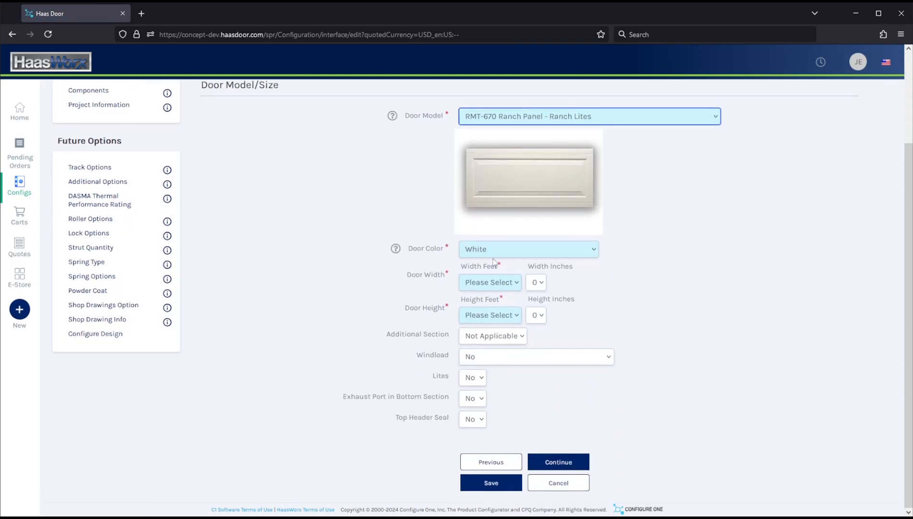
pyautogui.click(475, 285)
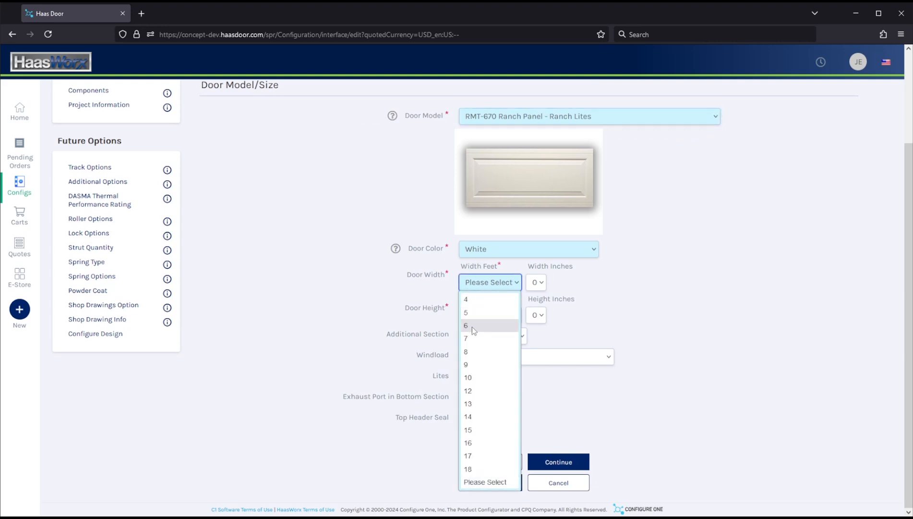
pyautogui.click(473, 352)
pyautogui.click(478, 316)
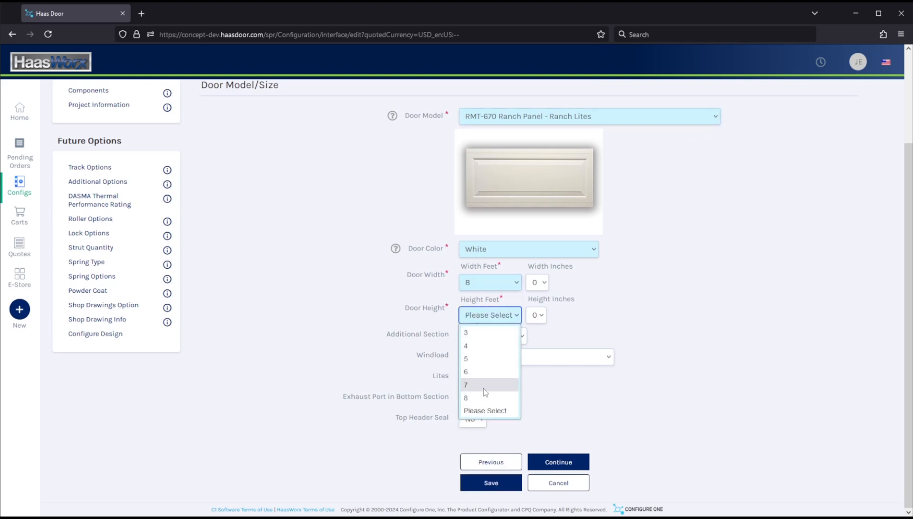
pyautogui.click(488, 385)
# Set Lites to Yes and continue to the section details
pyautogui.click(474, 379)
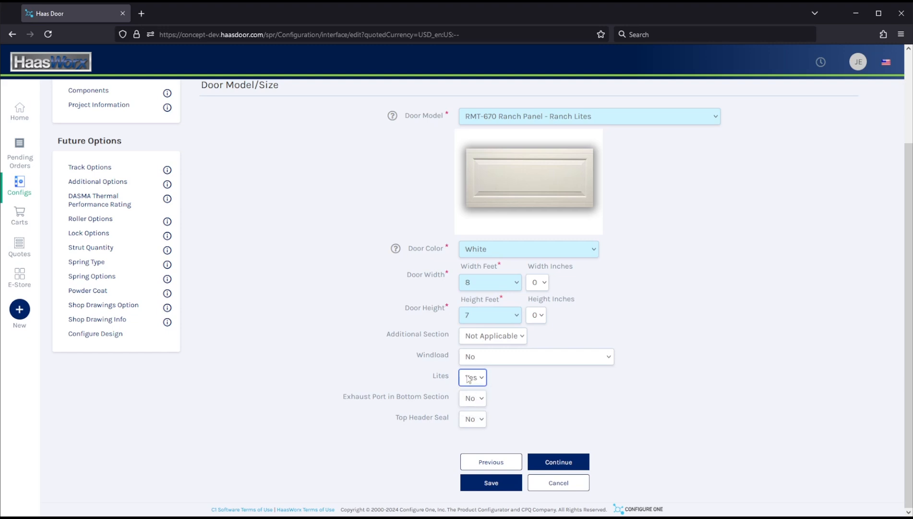
pyautogui.click(528, 396)
pyautogui.click(562, 464)
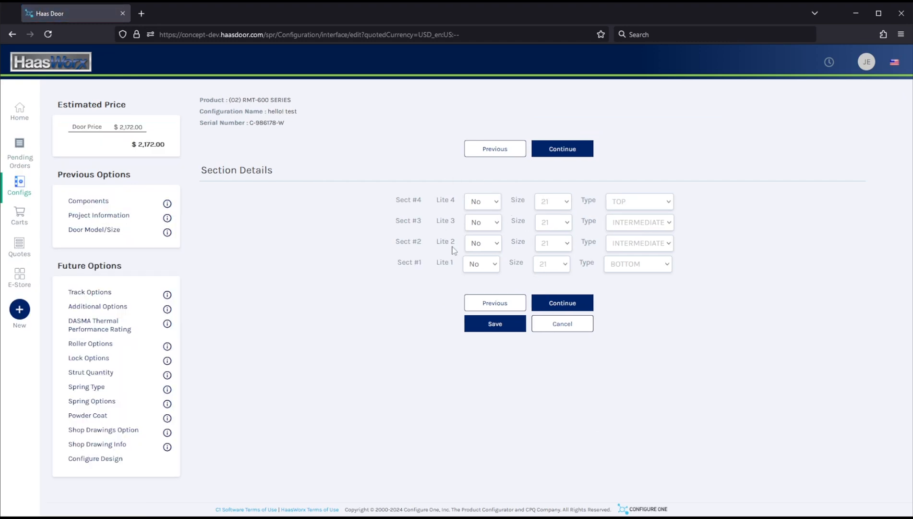
# Turn on lites for sections #4 and #3 and continue
pyautogui.click(496, 202)
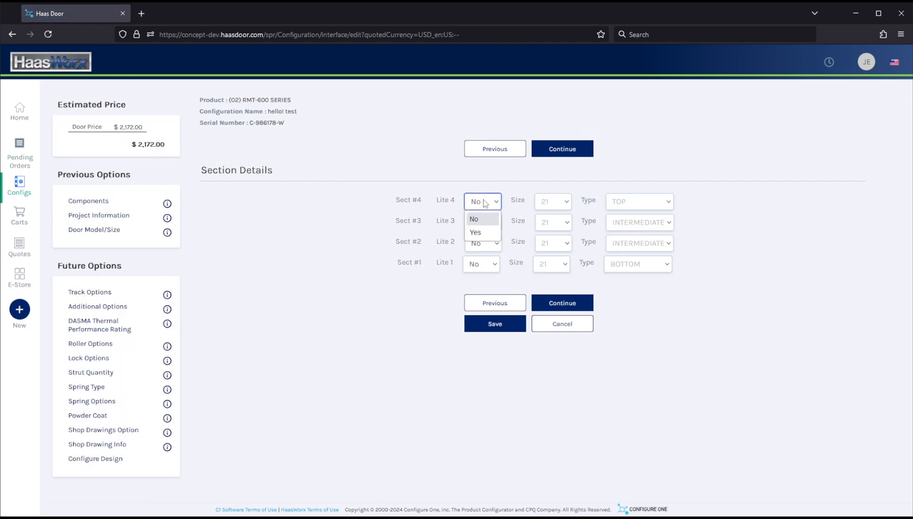
pyautogui.click(478, 230)
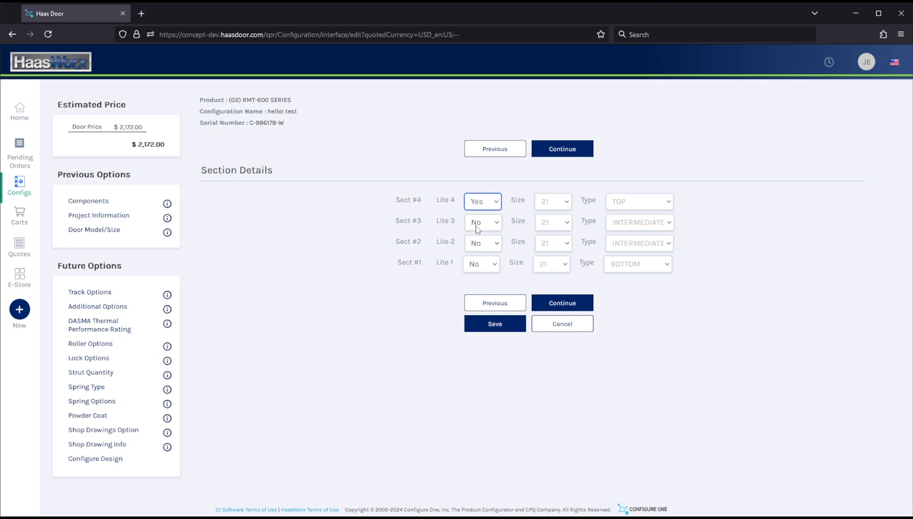
pyautogui.click(478, 229)
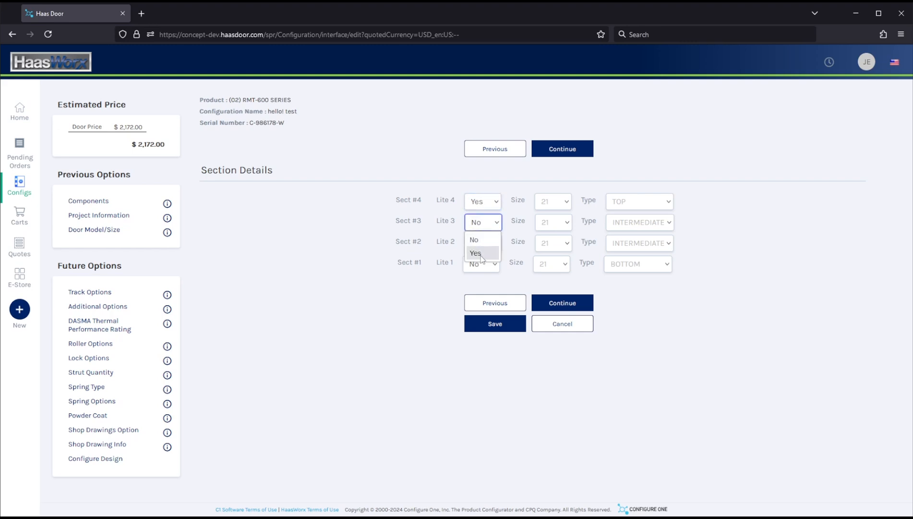
pyautogui.click(481, 255)
pyautogui.click(561, 303)
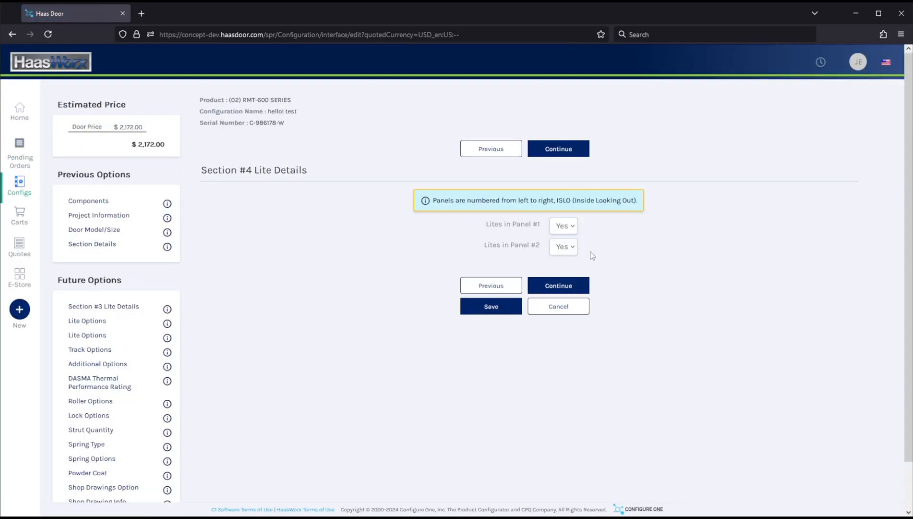
# Keep lites in both panels for sections #4 and #3 and continue through their lite details
pyautogui.click(561, 248)
pyautogui.click(557, 280)
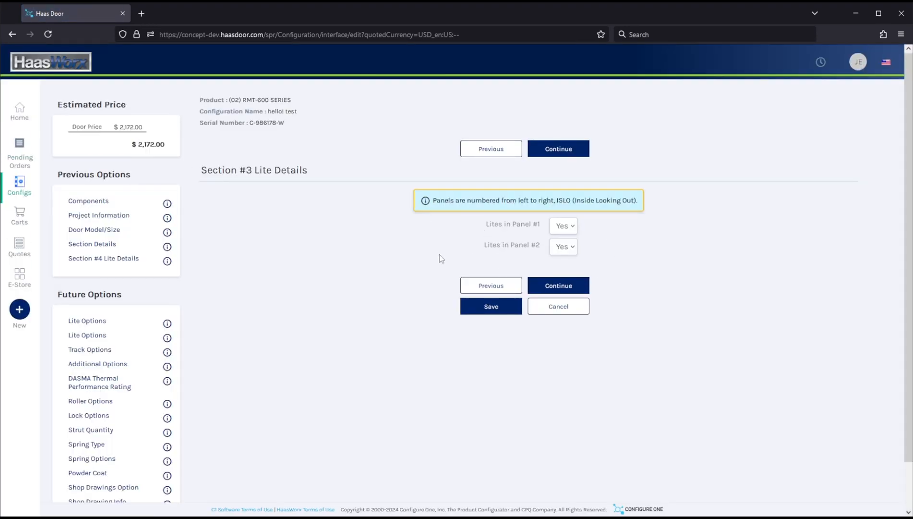
pyautogui.click(562, 247)
pyautogui.click(563, 271)
pyautogui.click(574, 287)
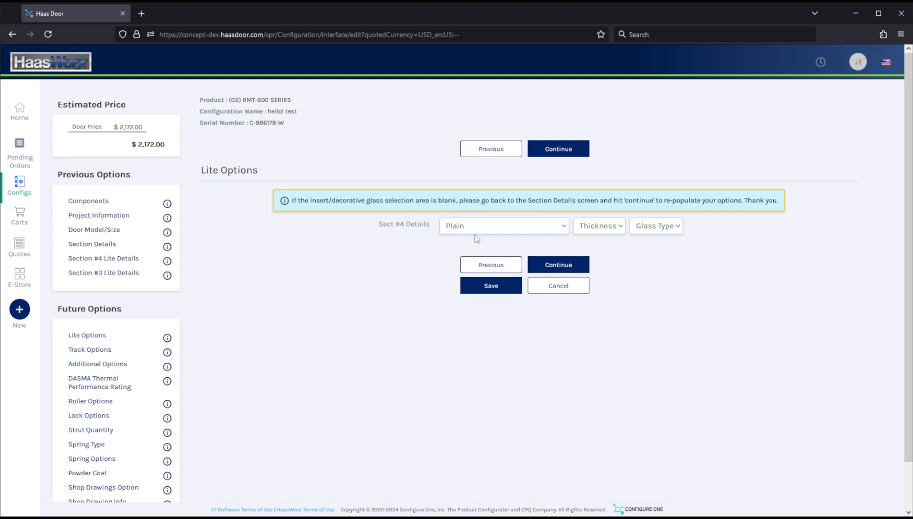
# Set section #4 lites to Plain, 1/8" thickness and Tempered glass, then continue
pyautogui.click(500, 228)
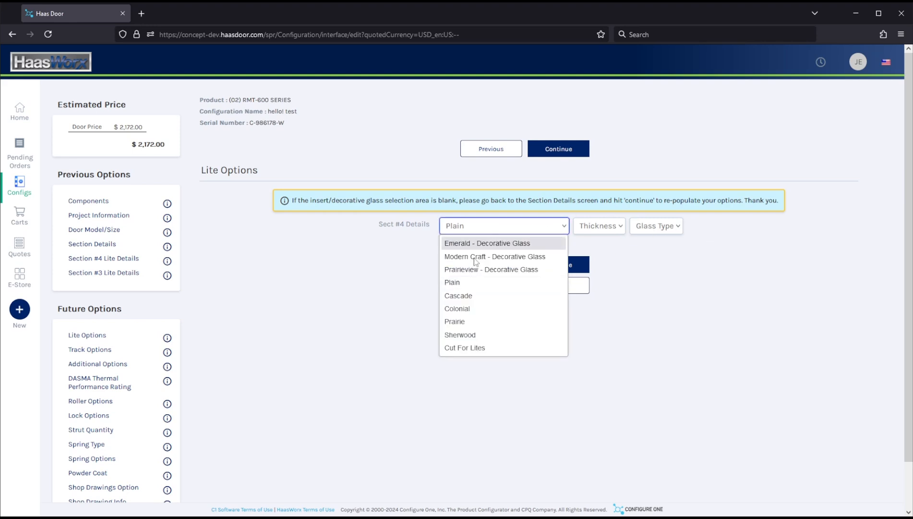
pyautogui.click(475, 283)
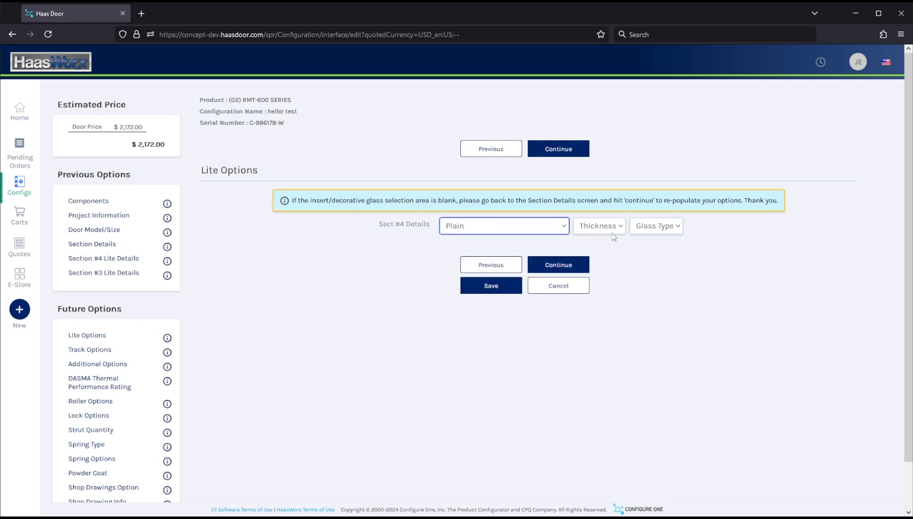
pyautogui.click(606, 227)
pyautogui.click(594, 253)
pyautogui.click(651, 233)
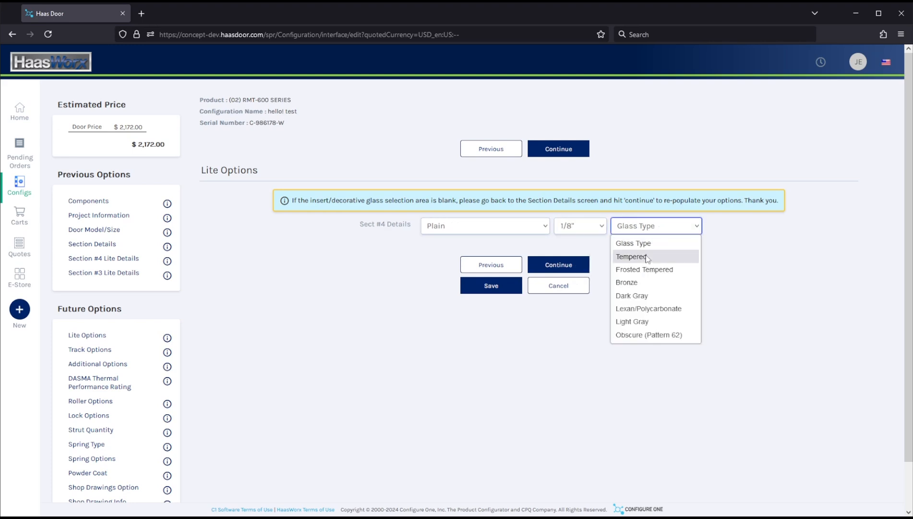
pyautogui.click(641, 253)
pyautogui.click(563, 150)
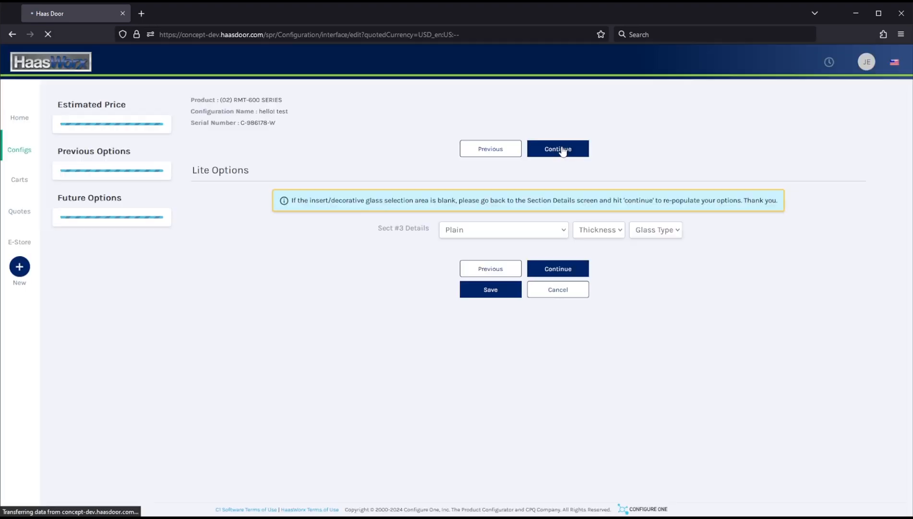
# Set section #3 lites to 1/8" thickness and Tempered glass, then continue
pyautogui.click(606, 231)
pyautogui.click(596, 260)
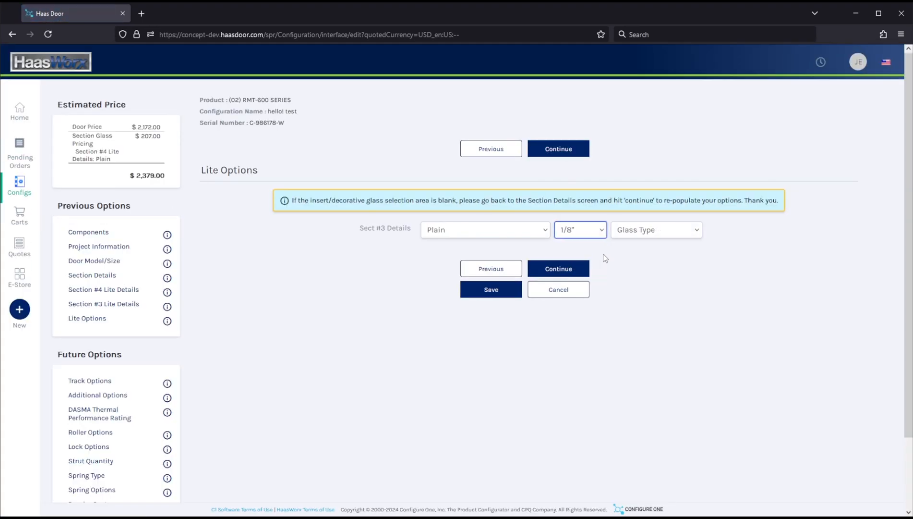
pyautogui.click(648, 233)
pyautogui.click(643, 262)
pyautogui.click(571, 268)
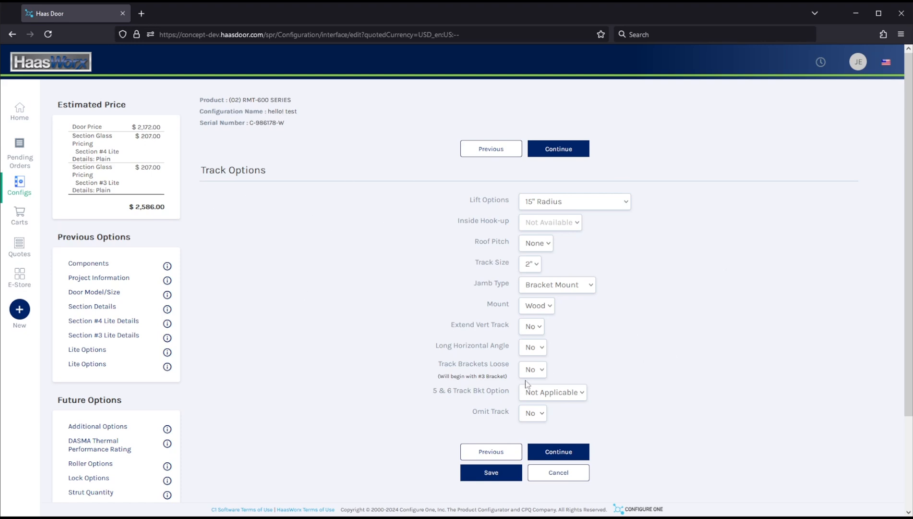
# Jump back to the Spring Options and Door Model/Size sections to review the configuration
pyautogui.scroll(-1, 363, 310)
pyautogui.scroll(-3, 363, 307)
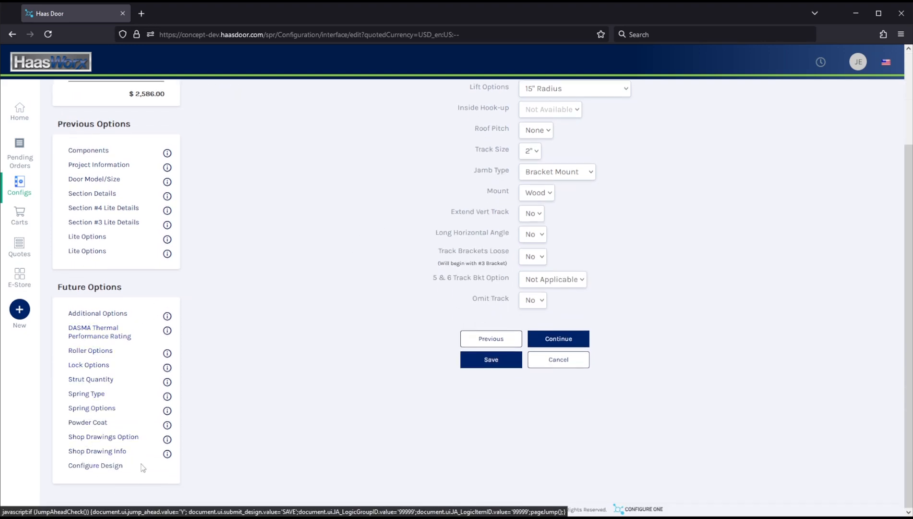
pyautogui.click(87, 409)
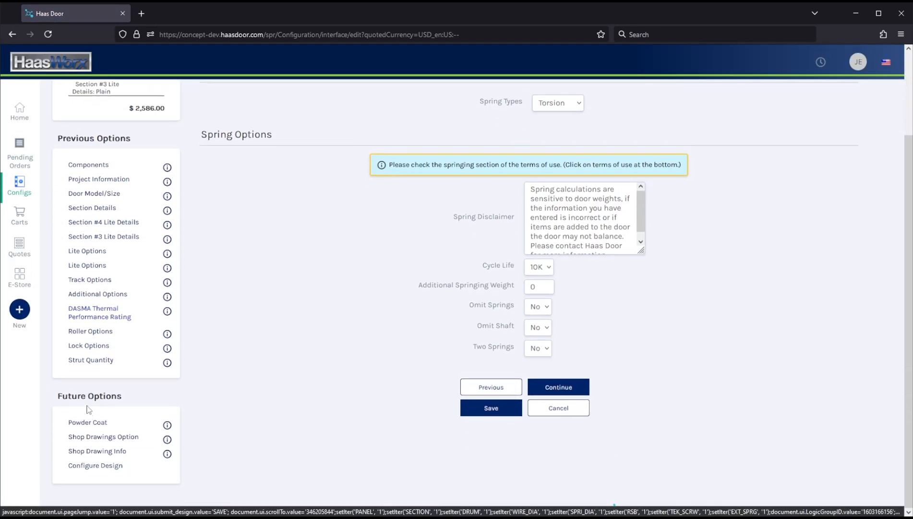
pyautogui.click(82, 197)
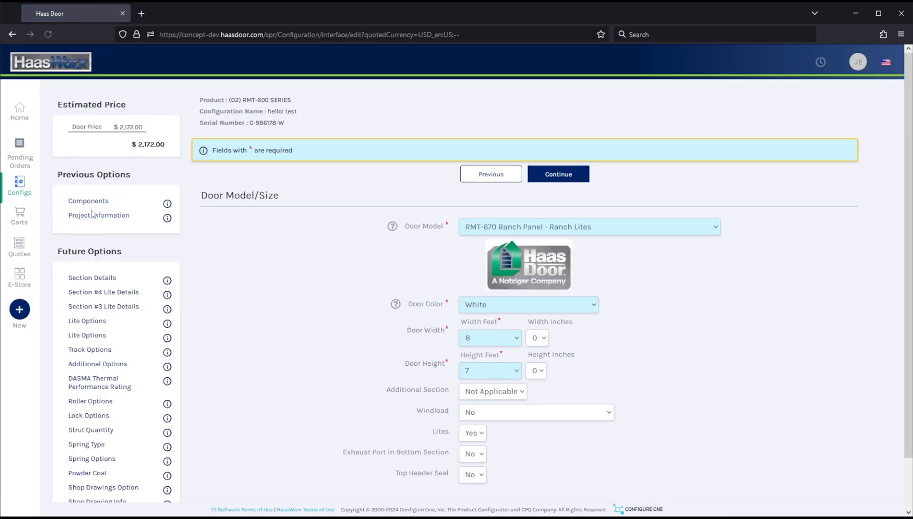
pyautogui.scroll(-2, 122, 241)
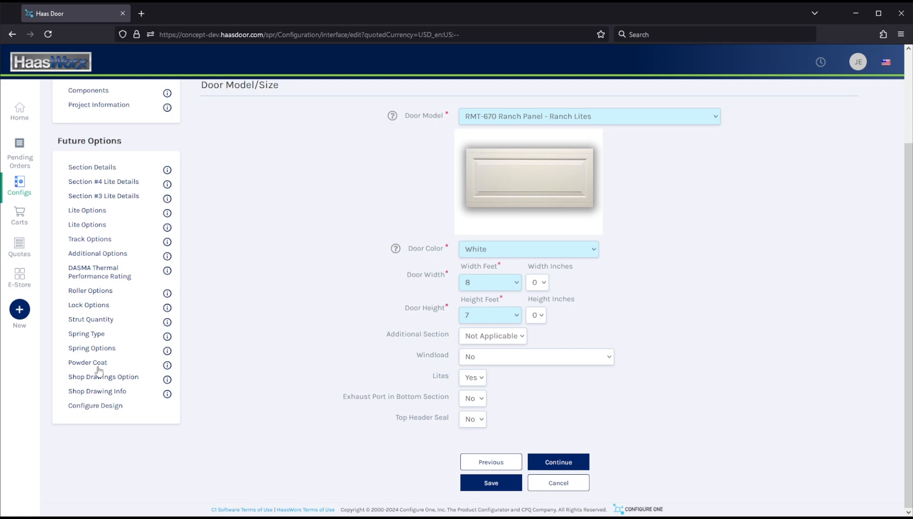
# Finish the configuration with Configure Design and add it to the quote
pyautogui.click(89, 408)
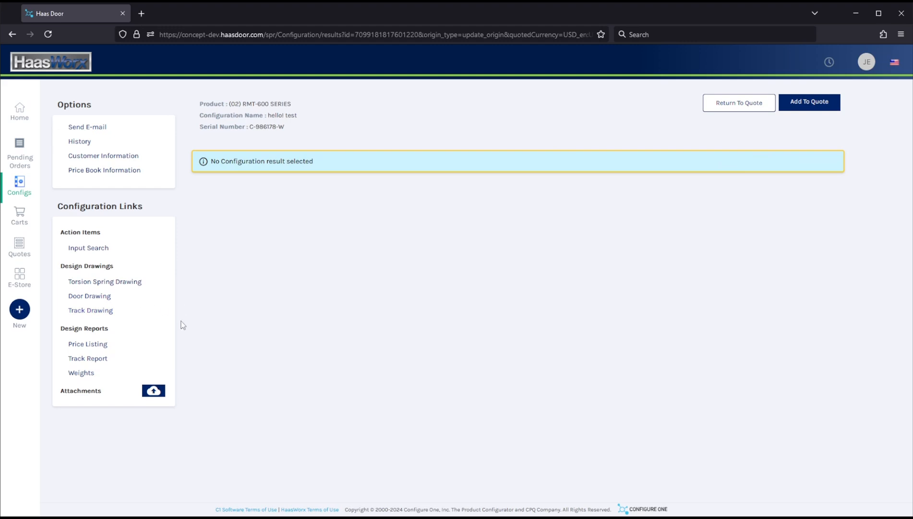
pyautogui.click(819, 112)
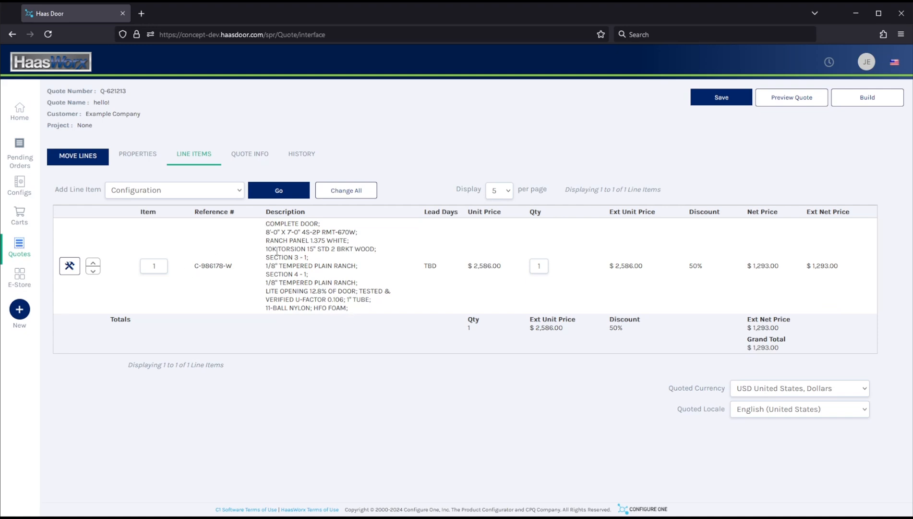
# Set the door line item's quantity to 2
pyautogui.moveTo(270, 250); pyautogui.dragTo(311, 250)
pyautogui.click(309, 248)
pyautogui.click(536, 265)
pyautogui.press('BackSpace')
pyautogui.write('2')
pyautogui.click(511, 288)
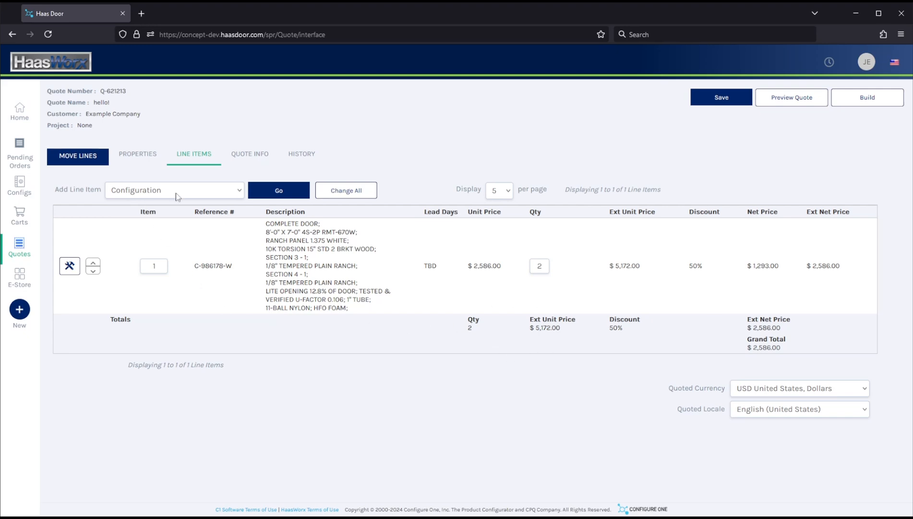
pyautogui.click(146, 191)
pyautogui.click(146, 191)
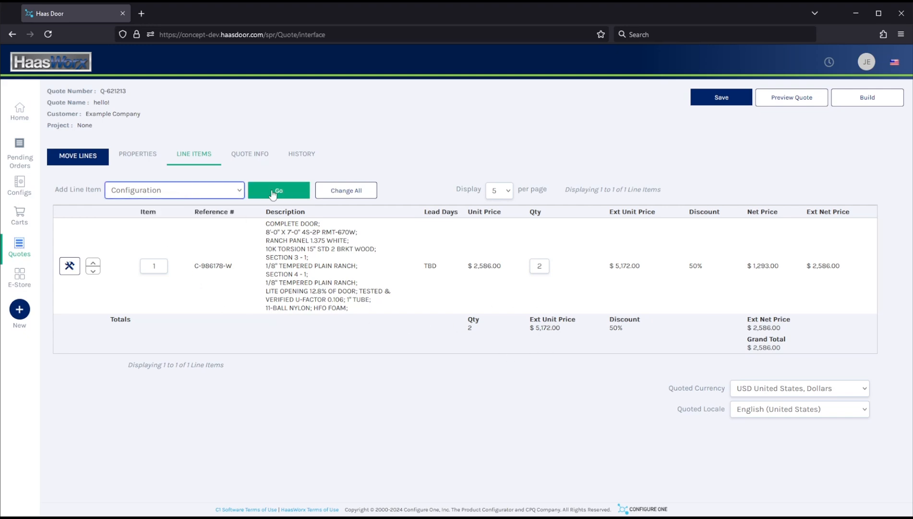
pyautogui.click(231, 217)
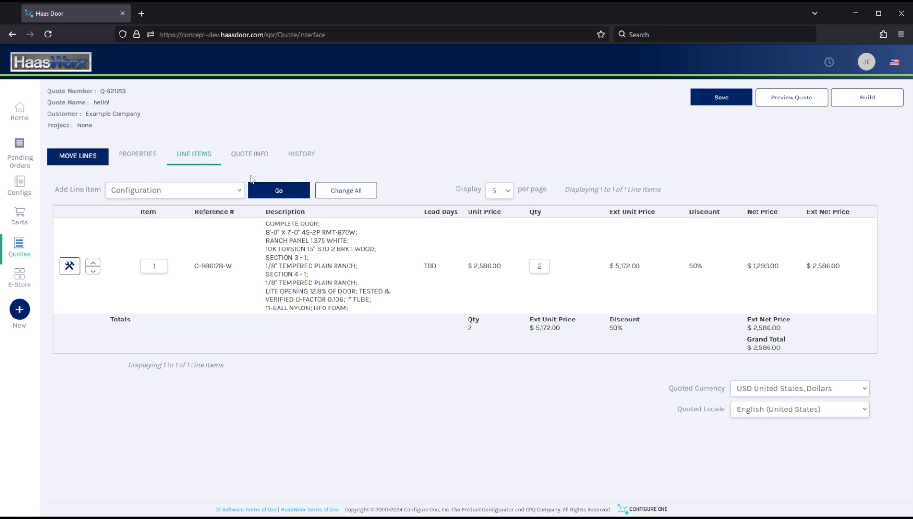
# Open the quote info and review the load dates and the line item inputs
pyautogui.click(247, 158)
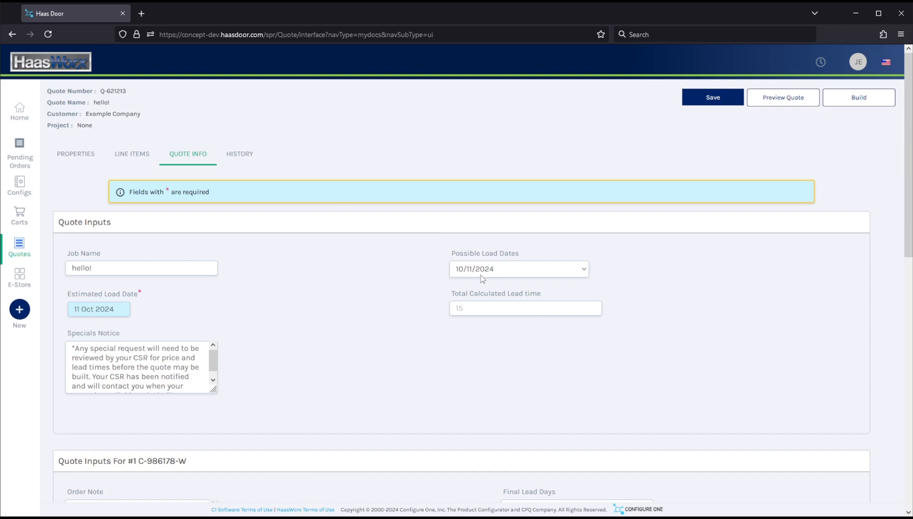
pyautogui.scroll(-2, 423, 280)
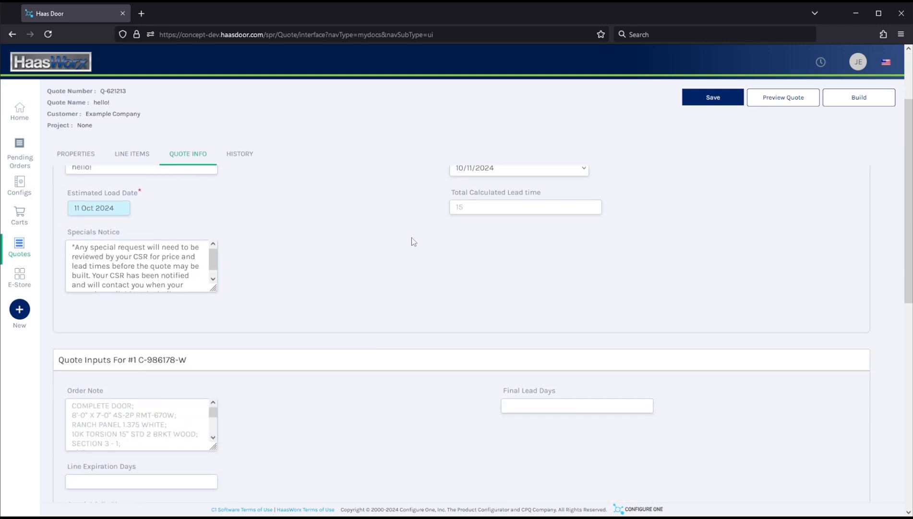
pyautogui.scroll(1, 413, 241)
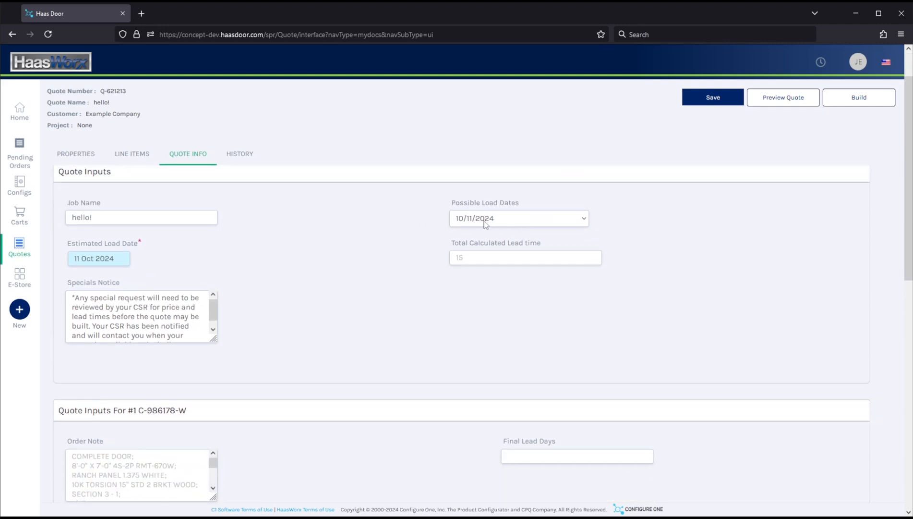
pyautogui.click(485, 225)
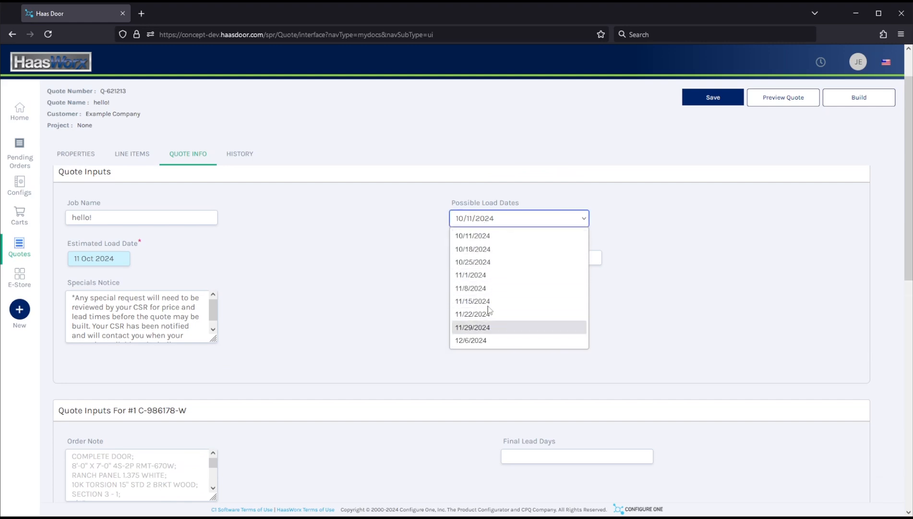
pyautogui.click(384, 261)
pyautogui.scroll(-5, 382, 261)
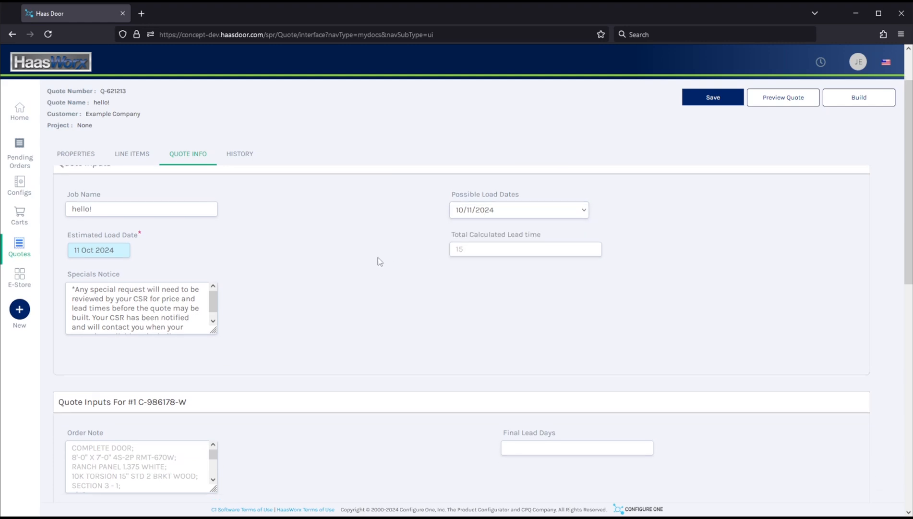
pyautogui.scroll(-2, 378, 261)
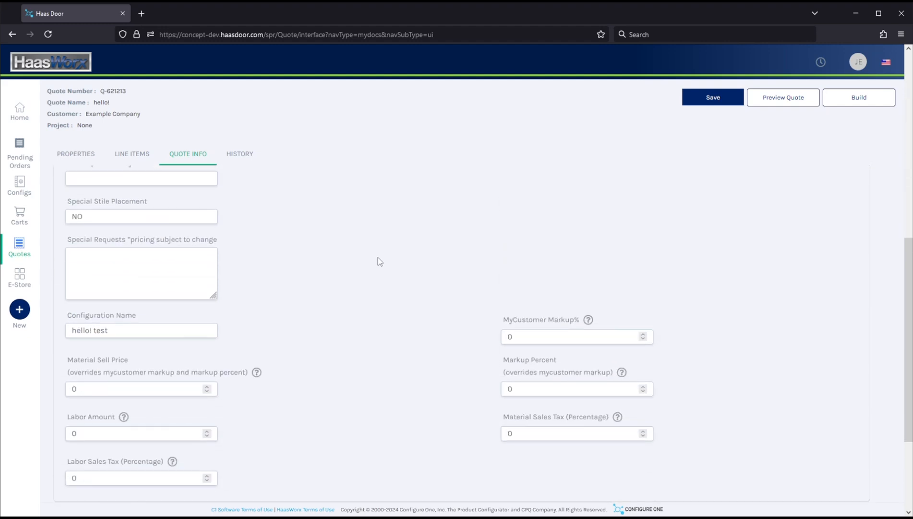
pyautogui.scroll(3, 374, 257)
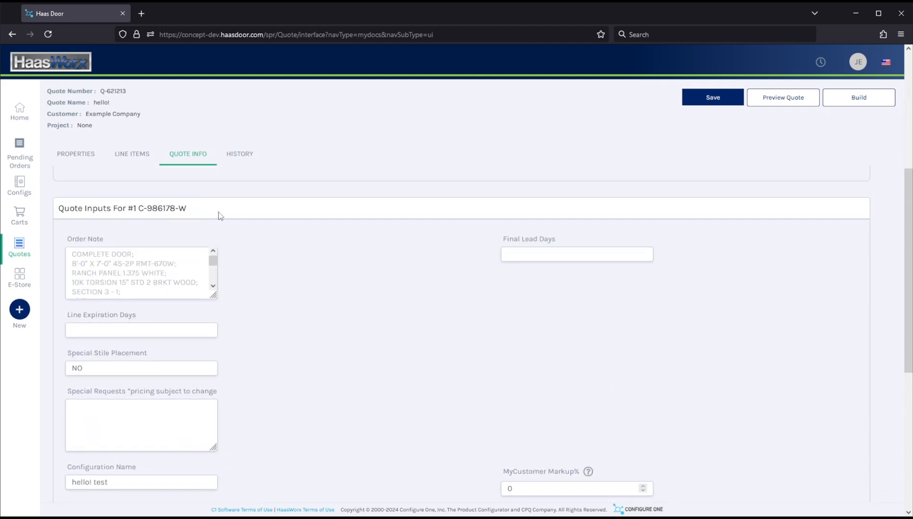
pyautogui.scroll(-3, 268, 259)
pyautogui.tripleClick(150, 333)
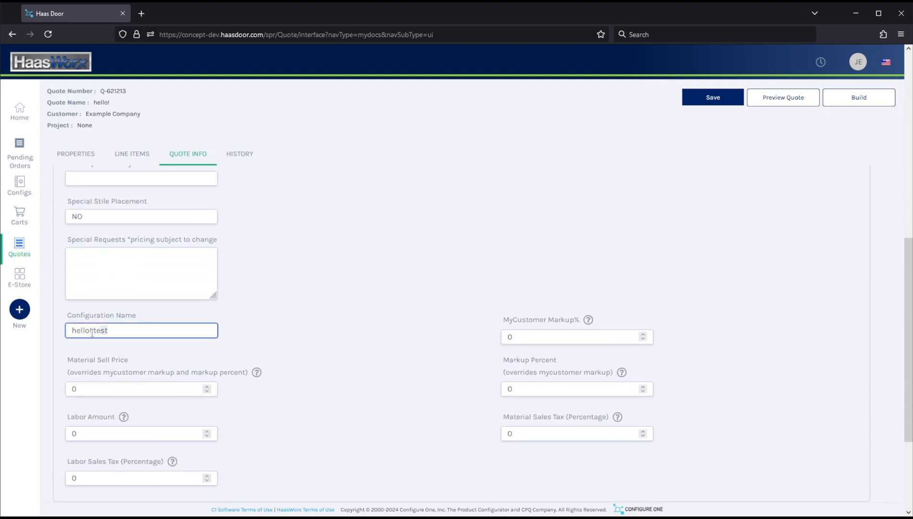
pyautogui.click(119, 331)
pyautogui.scroll(5, 330, 336)
pyautogui.scroll(3, 330, 336)
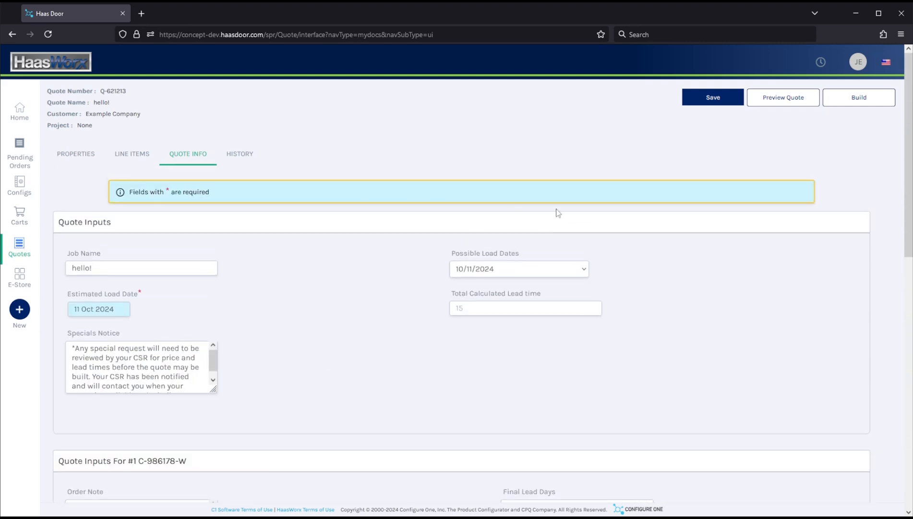
# Build the quote and open the New Quote to Dealer PDF
pyautogui.click(844, 104)
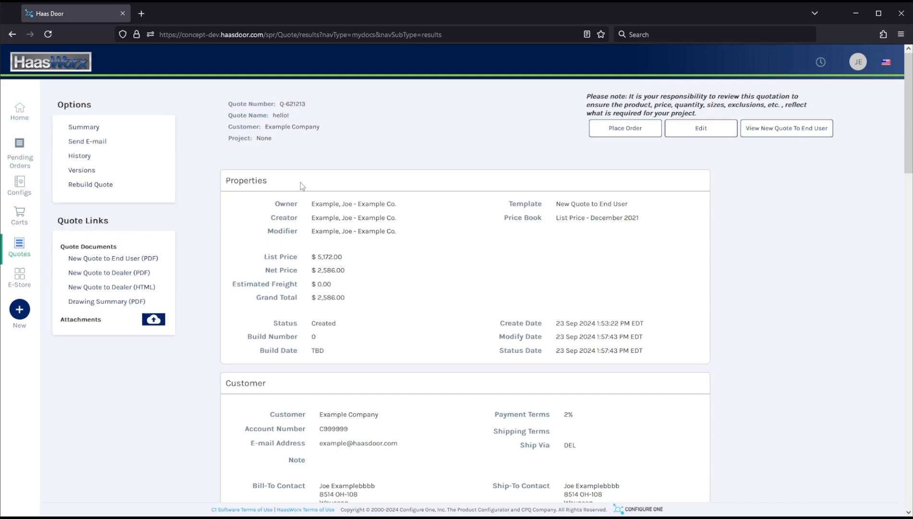
pyautogui.click(102, 275)
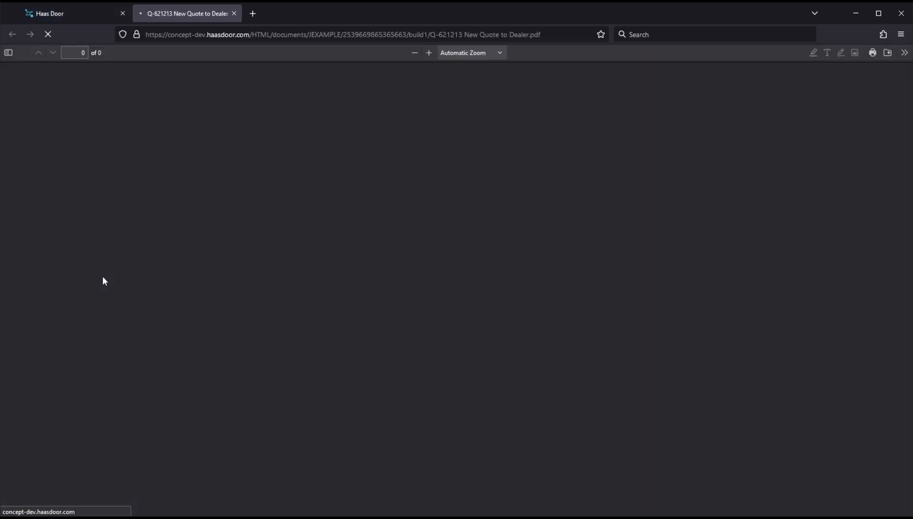
pyautogui.click(67, 10)
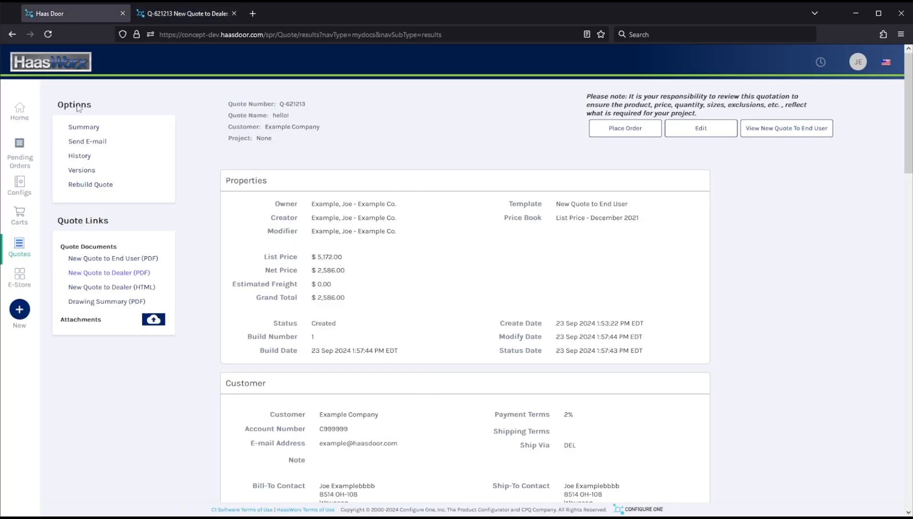
# Open the New Quote to End User PDF and return to the quote
pyautogui.click(106, 259)
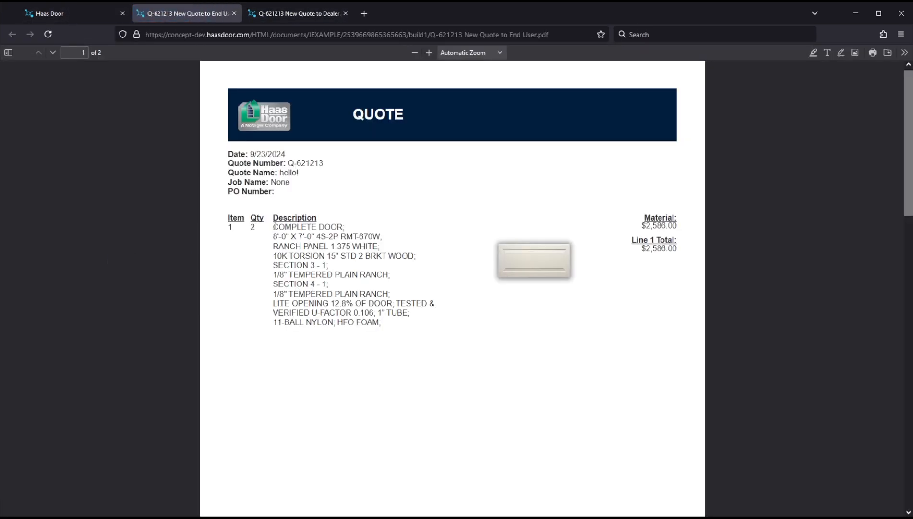
pyautogui.scroll(1, 275, 226)
pyautogui.click(91, 9)
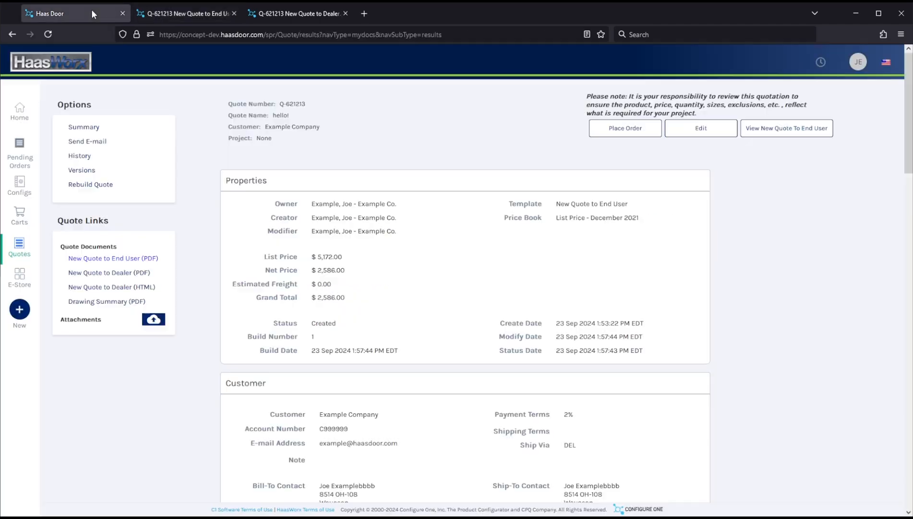
# Open the Drawing Summary PDF, scroll through its pages, and return to the quote
pyautogui.click(96, 304)
pyautogui.scroll(-8, 361, 285)
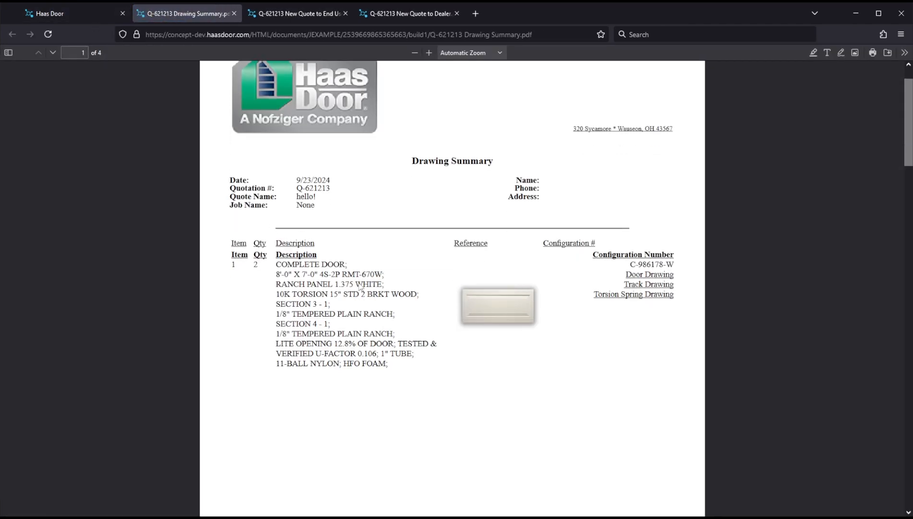
pyautogui.scroll(-20, 359, 282)
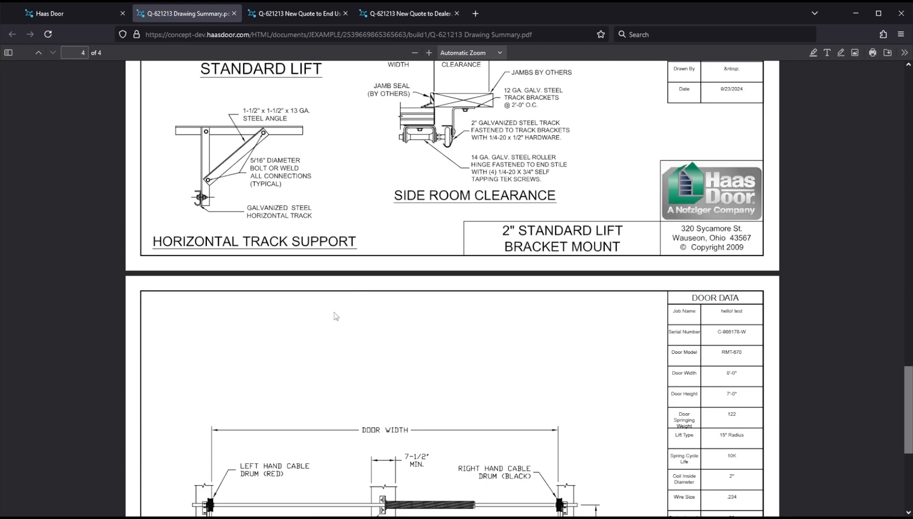
pyautogui.scroll(18, 334, 316)
pyautogui.scroll(6, 334, 316)
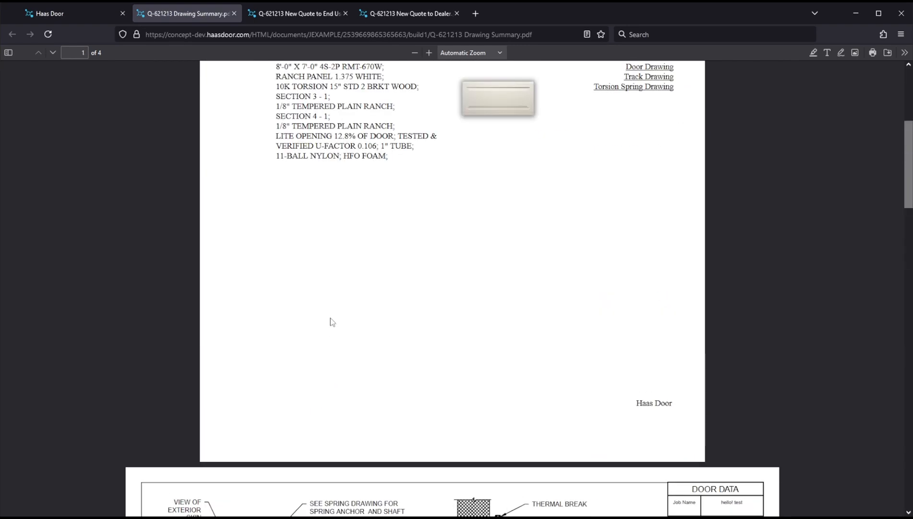
pyautogui.scroll(8, 331, 319)
pyautogui.click(87, 10)
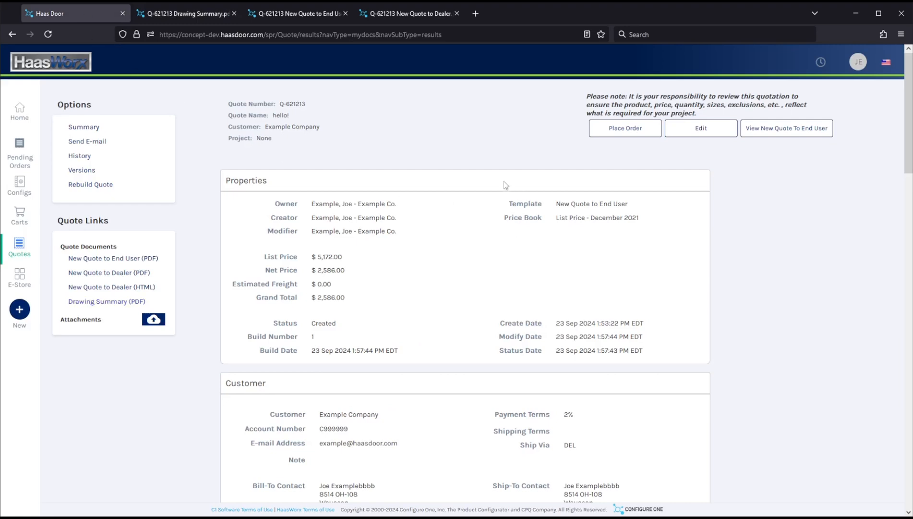
# Start placing the order and fill in the purchase order number
pyautogui.click(624, 131)
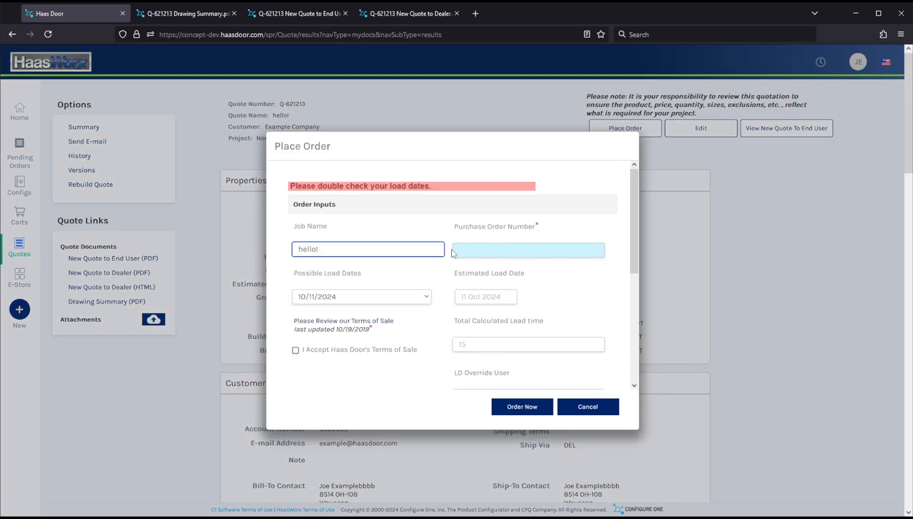
pyautogui.click(484, 250)
pyautogui.write('1')
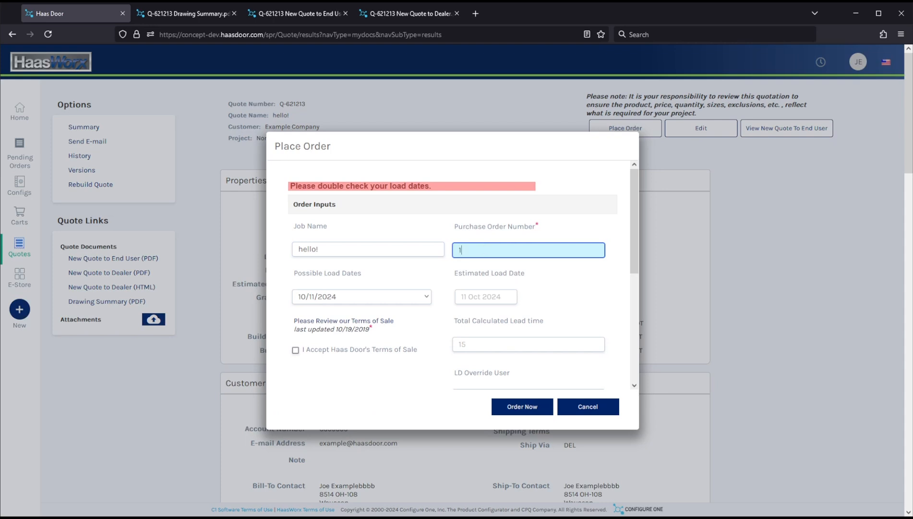
pyautogui.write('2345')
pyautogui.press('Tab')
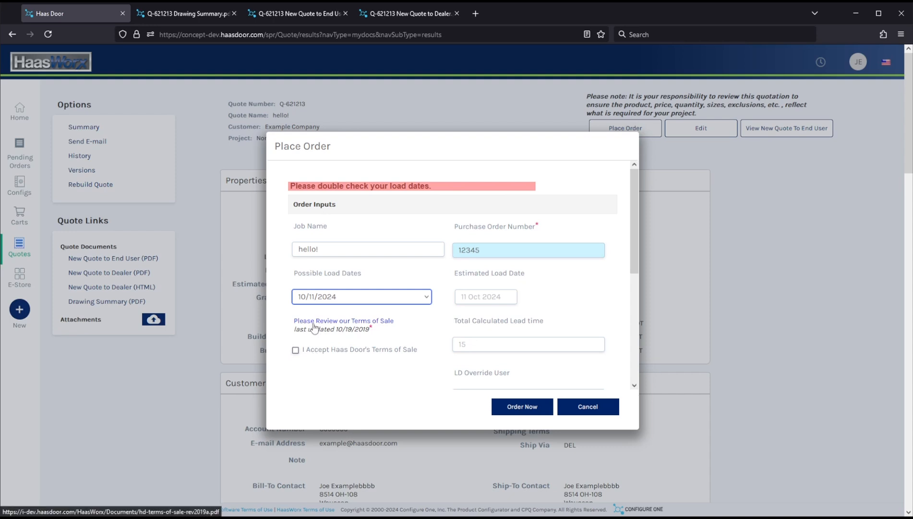
# Accept Haas Door's Terms of Sale, submit the order, and acknowledge the confirmation
pyautogui.click(295, 350)
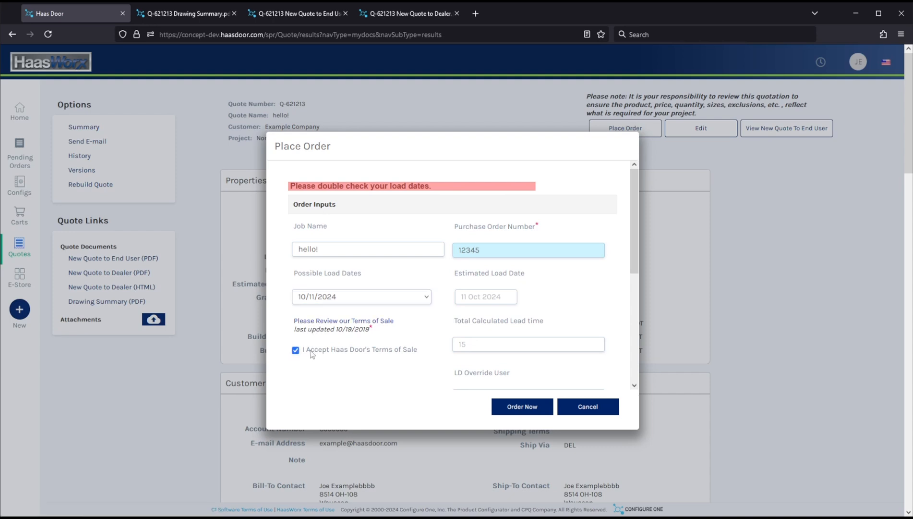
pyautogui.click(520, 407)
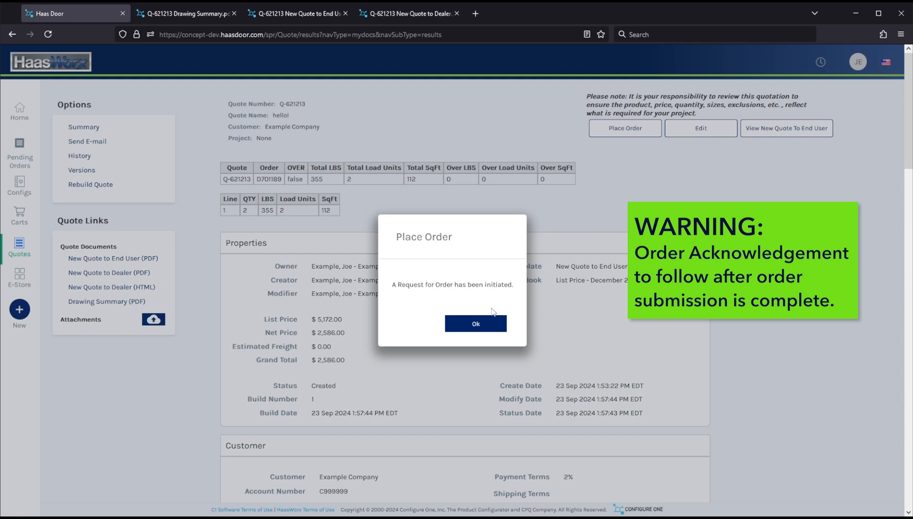
pyautogui.click(477, 328)
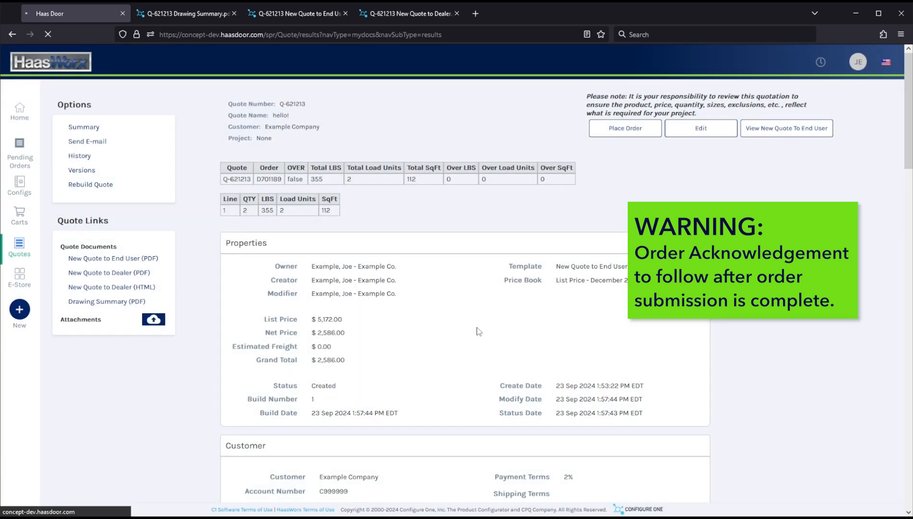